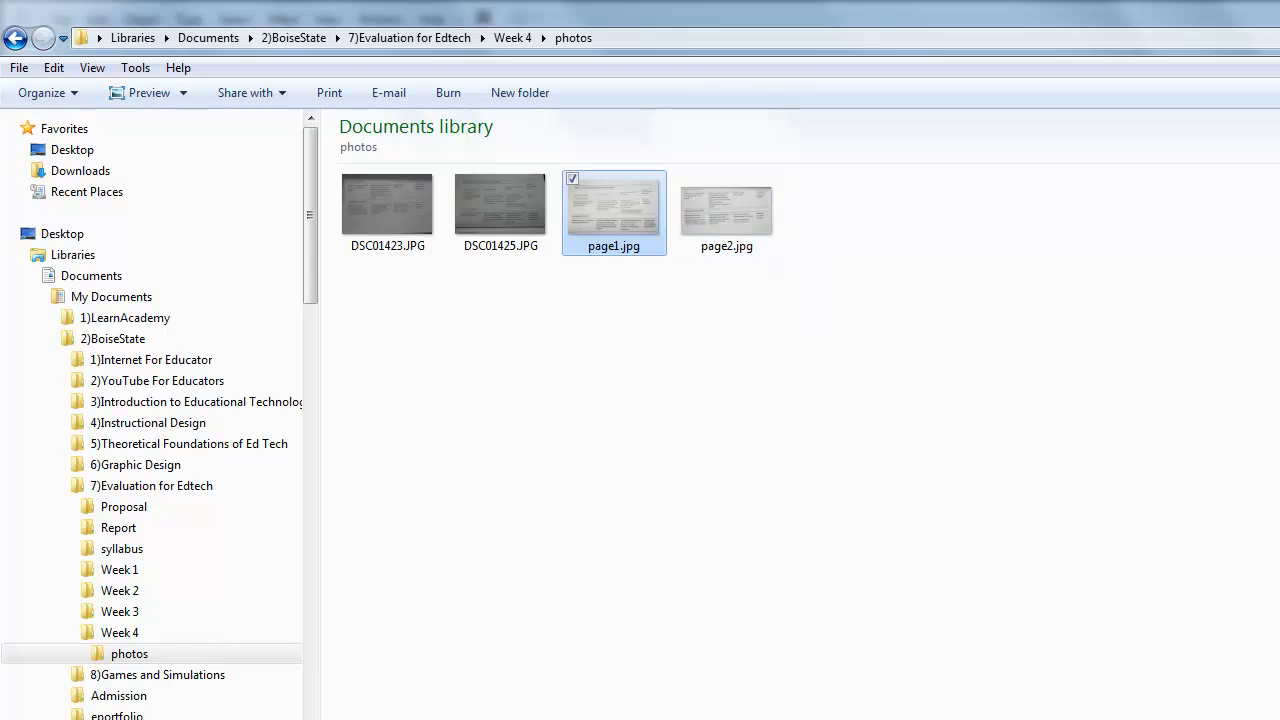
- Switch to Illustrator and create a new one-artboard A3 document in landscape orientation, 1190.55 × 841.89 px
{"action": "left_click", "coordinate": [656, 719]}
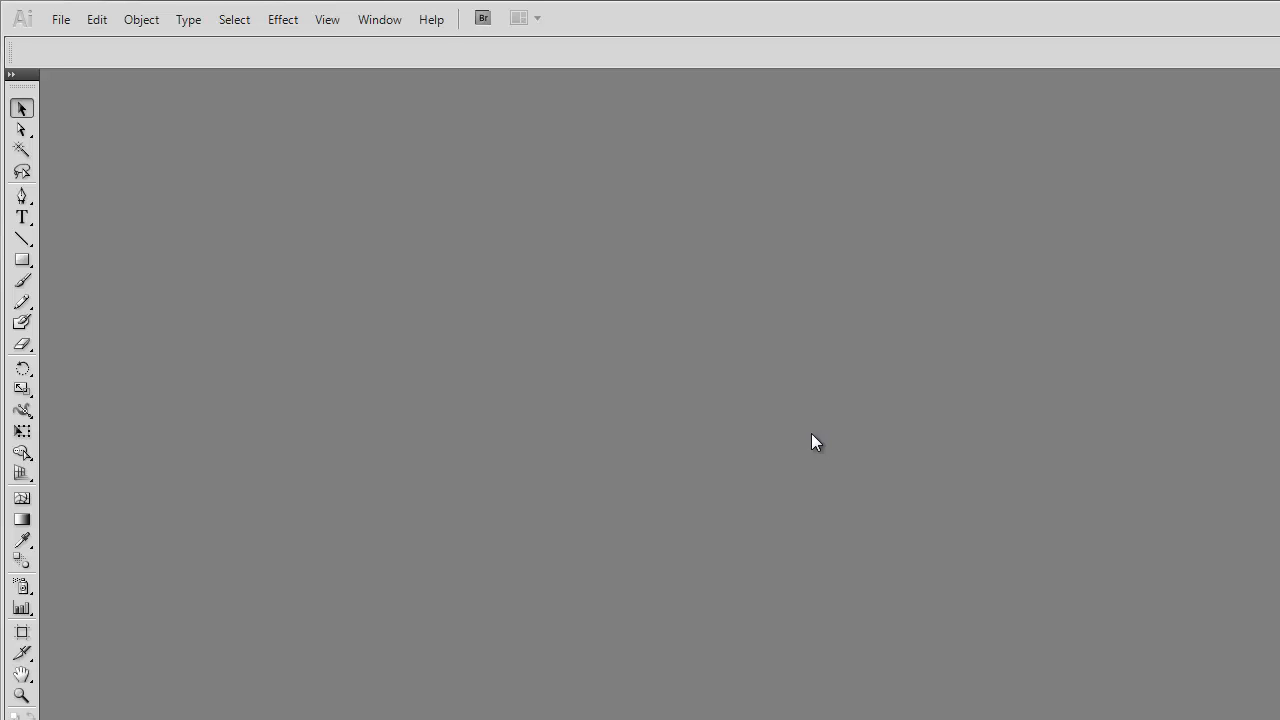
{"action": "left_click", "coordinate": [60, 19]}
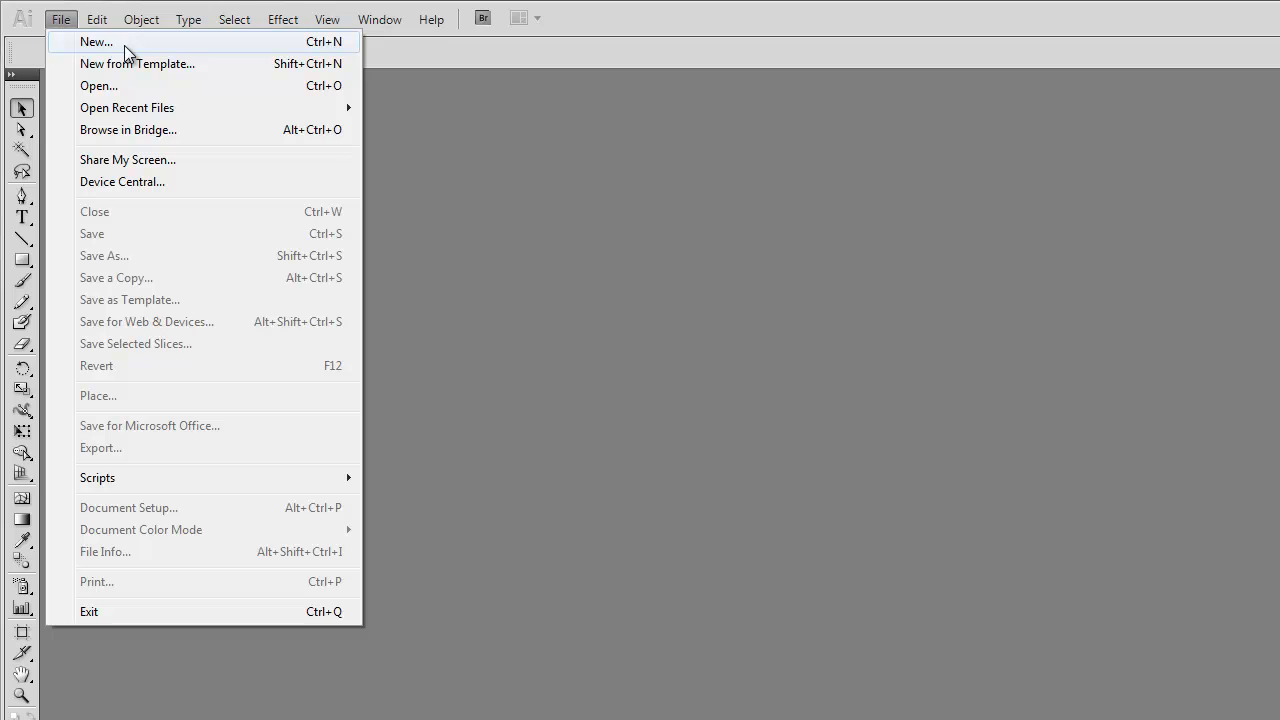
{"action": "left_click", "coordinate": [145, 46]}
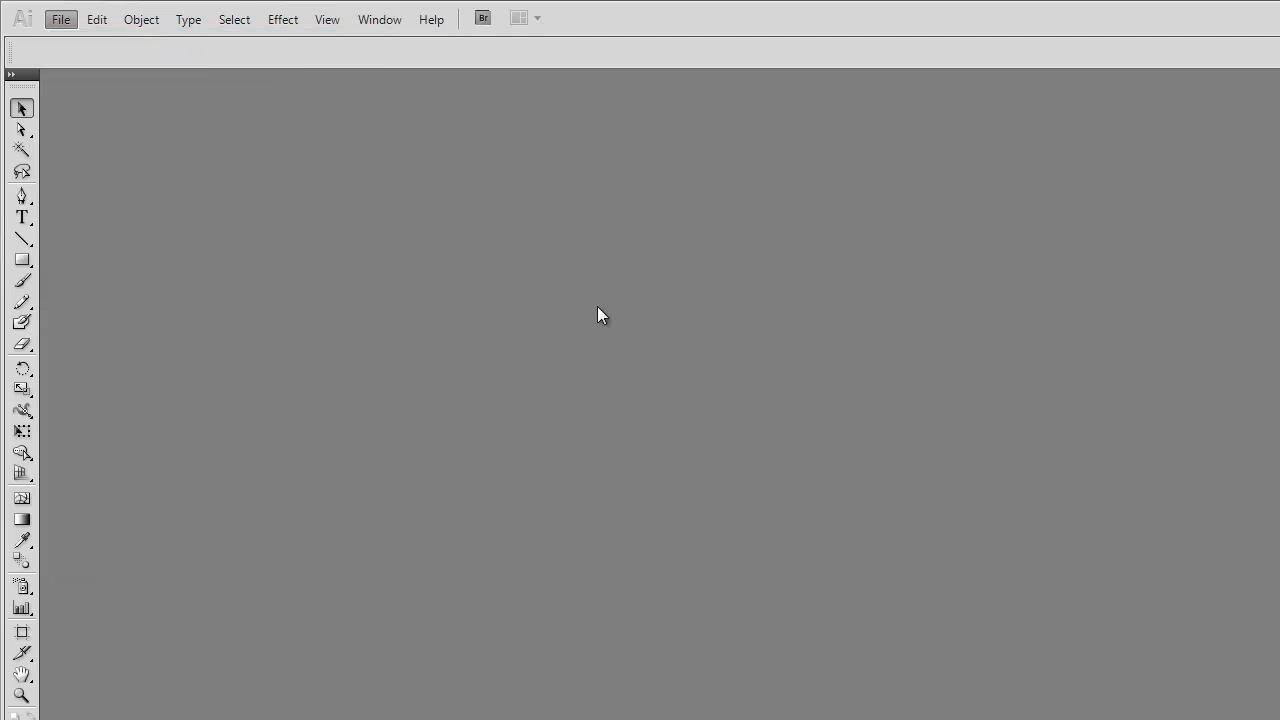
{"action": "left_click_drag", "start_coordinate": [799, 284], "coordinate": [570, 206]}
{"action": "left_click", "coordinate": [898, 377]}
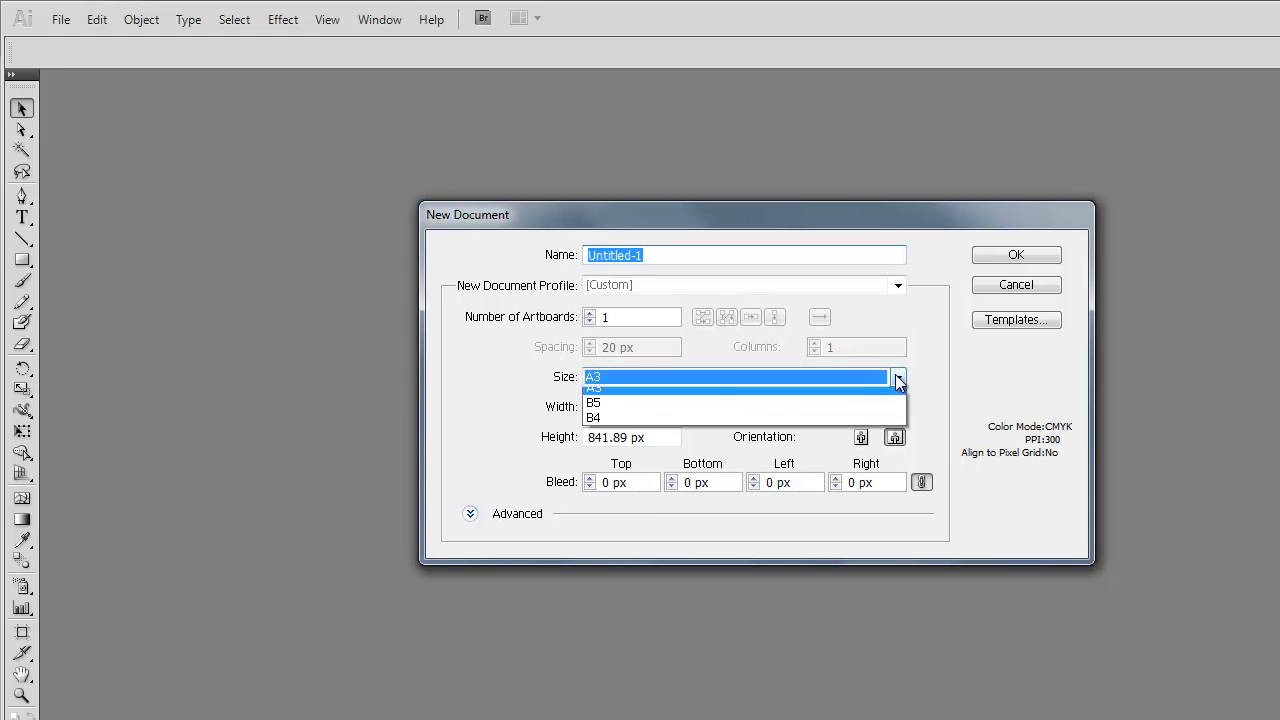
{"action": "left_click", "coordinate": [899, 379]}
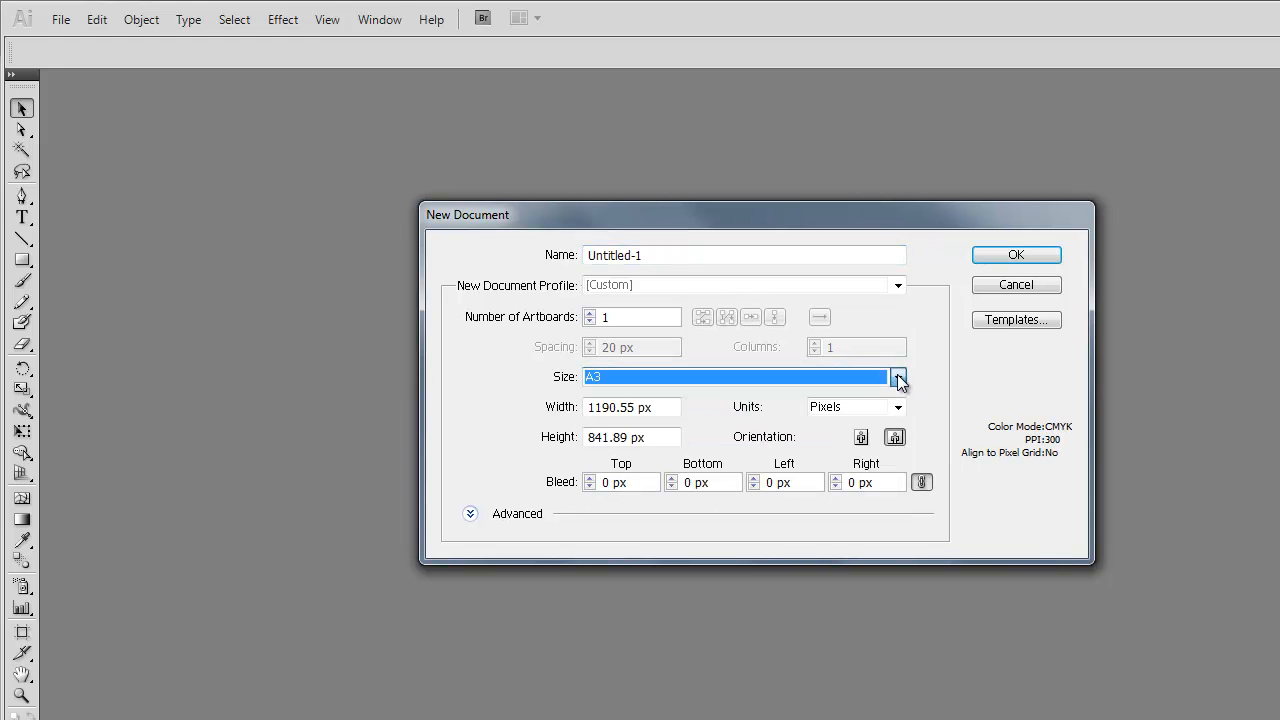
{"action": "left_click", "coordinate": [1031, 256]}
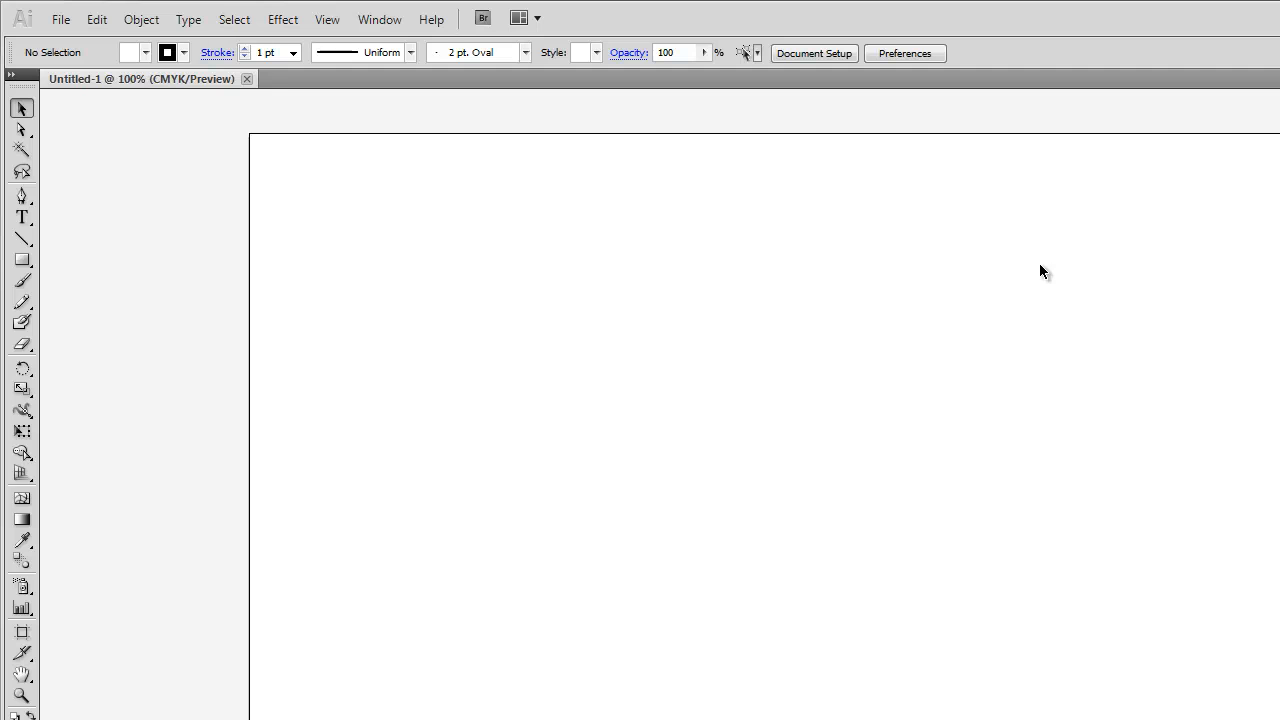
- Place page1.jpg from the Documents library folder 2)BoiseState, 7)Evaluation for Edtech, Week 4, photos
{"action": "left_click", "coordinate": [74, 21]}
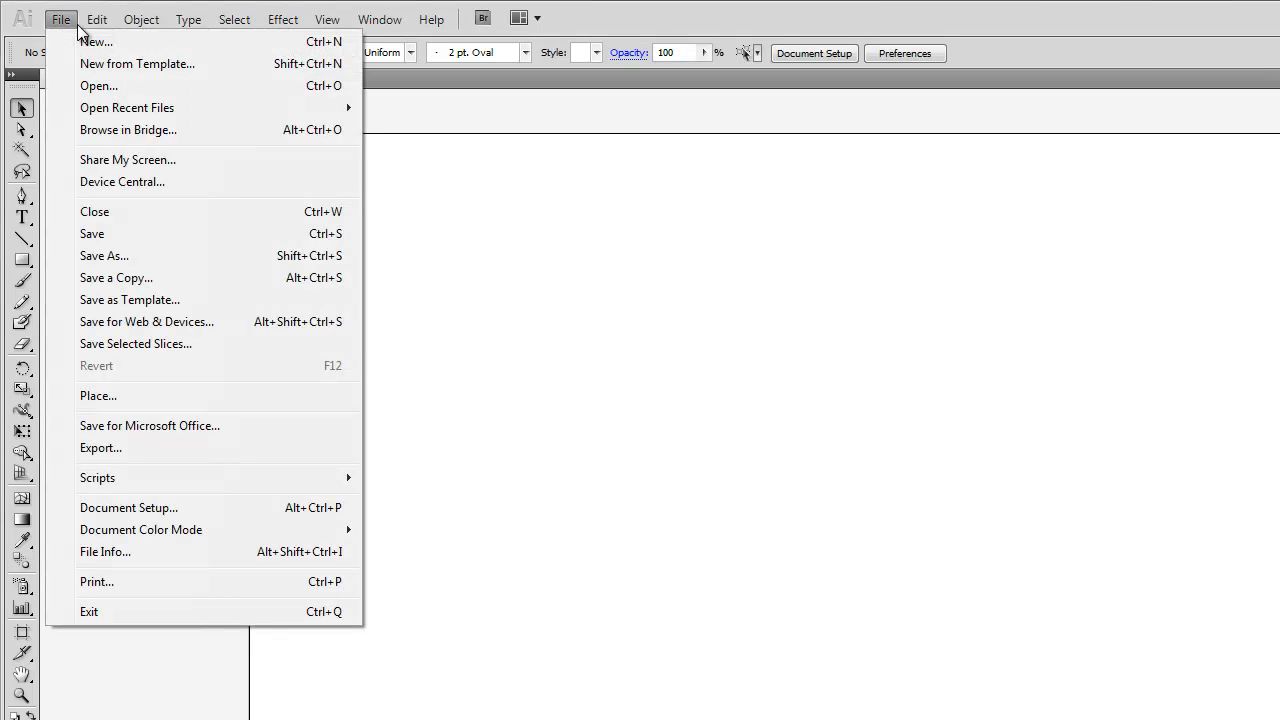
{"action": "left_click", "coordinate": [131, 398]}
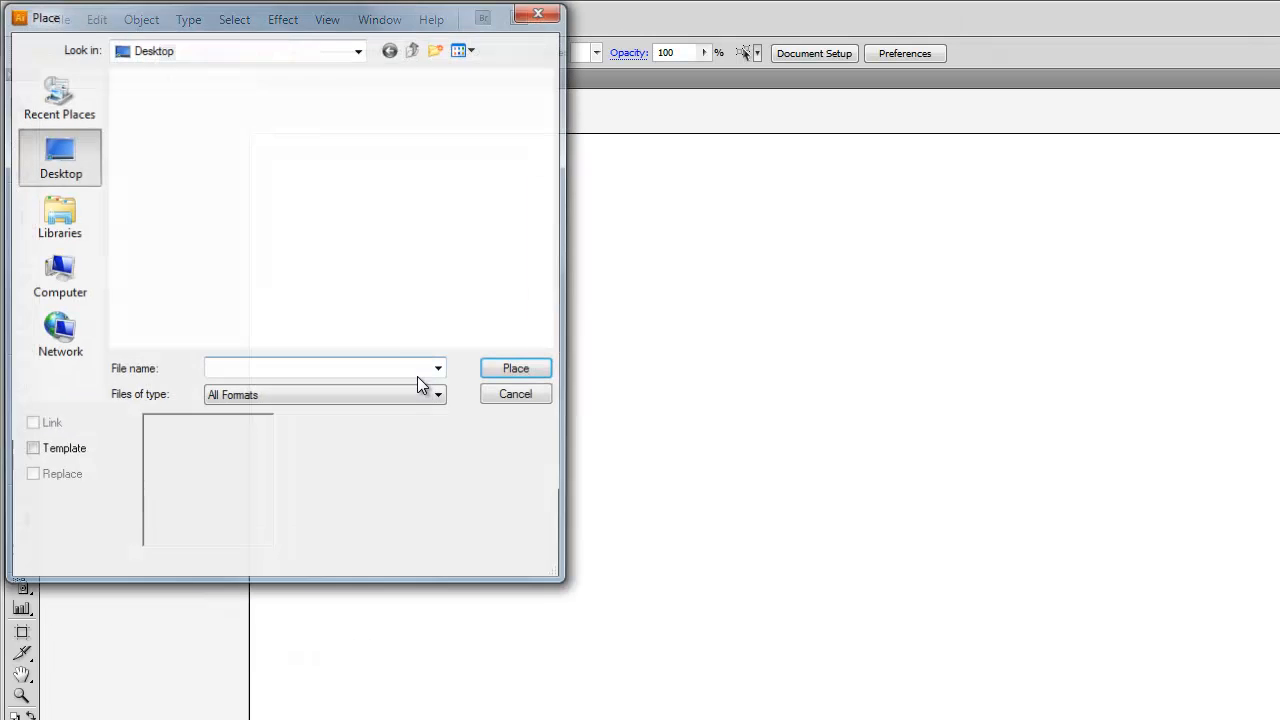
{"action": "left_click", "coordinate": [61, 231]}
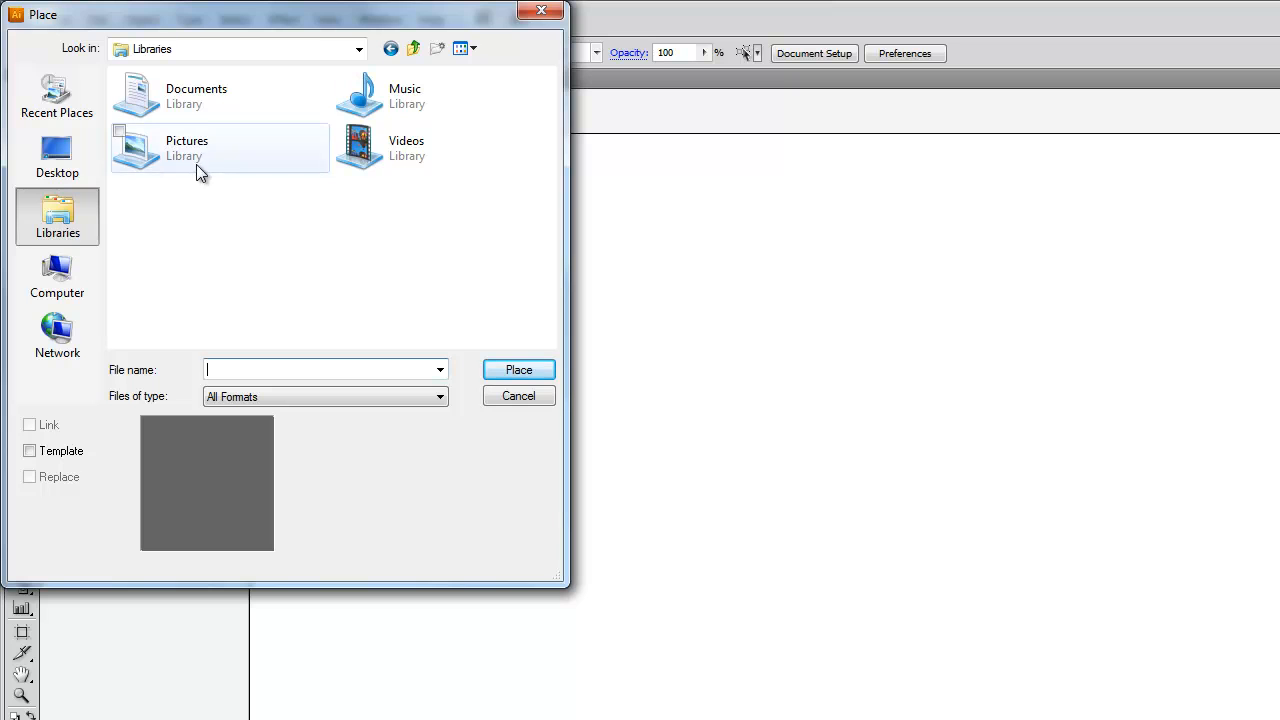
{"action": "double_click", "coordinate": [193, 96]}
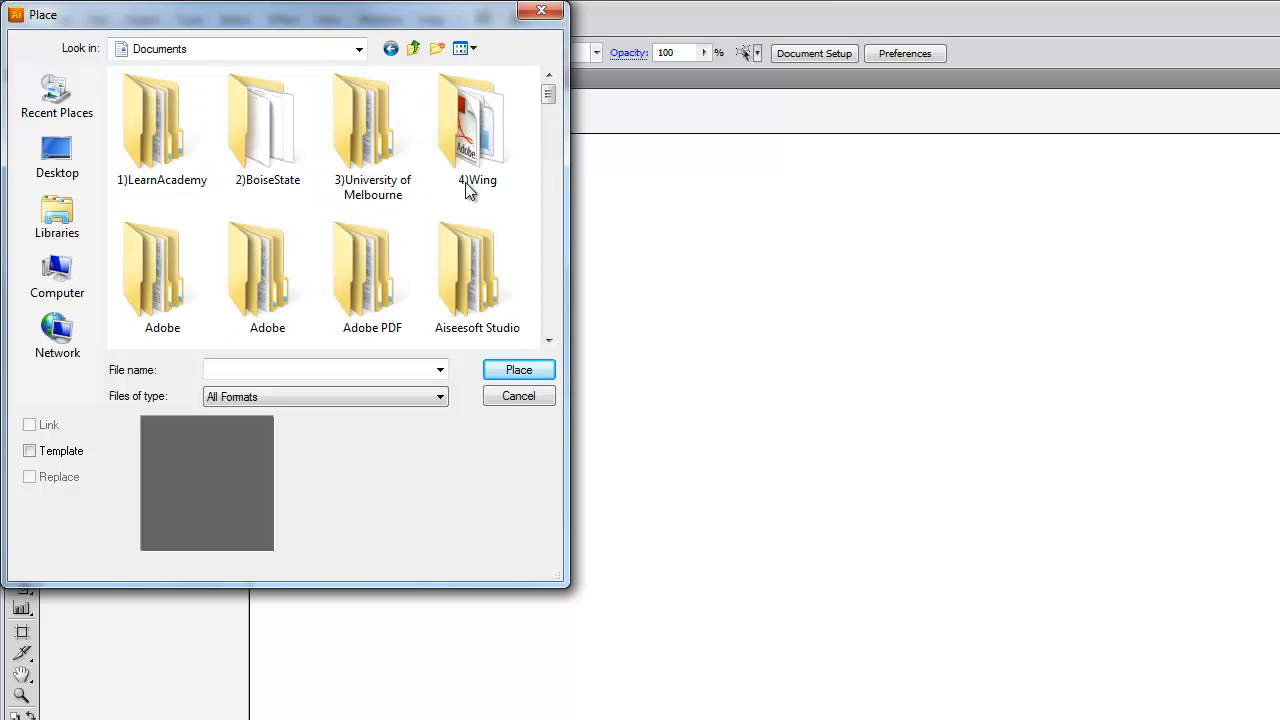
{"action": "double_click", "coordinate": [282, 172]}
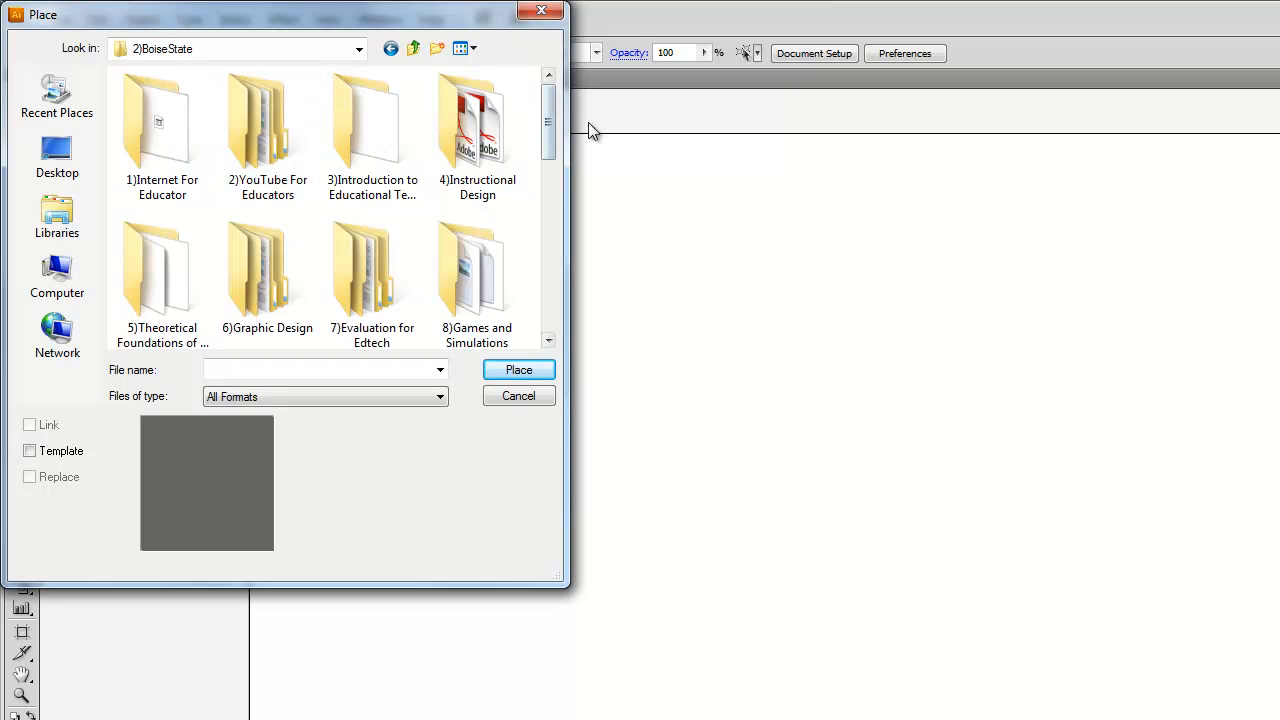
{"action": "double_click", "coordinate": [389, 274]}
{"action": "double_click", "coordinate": [371, 270]}
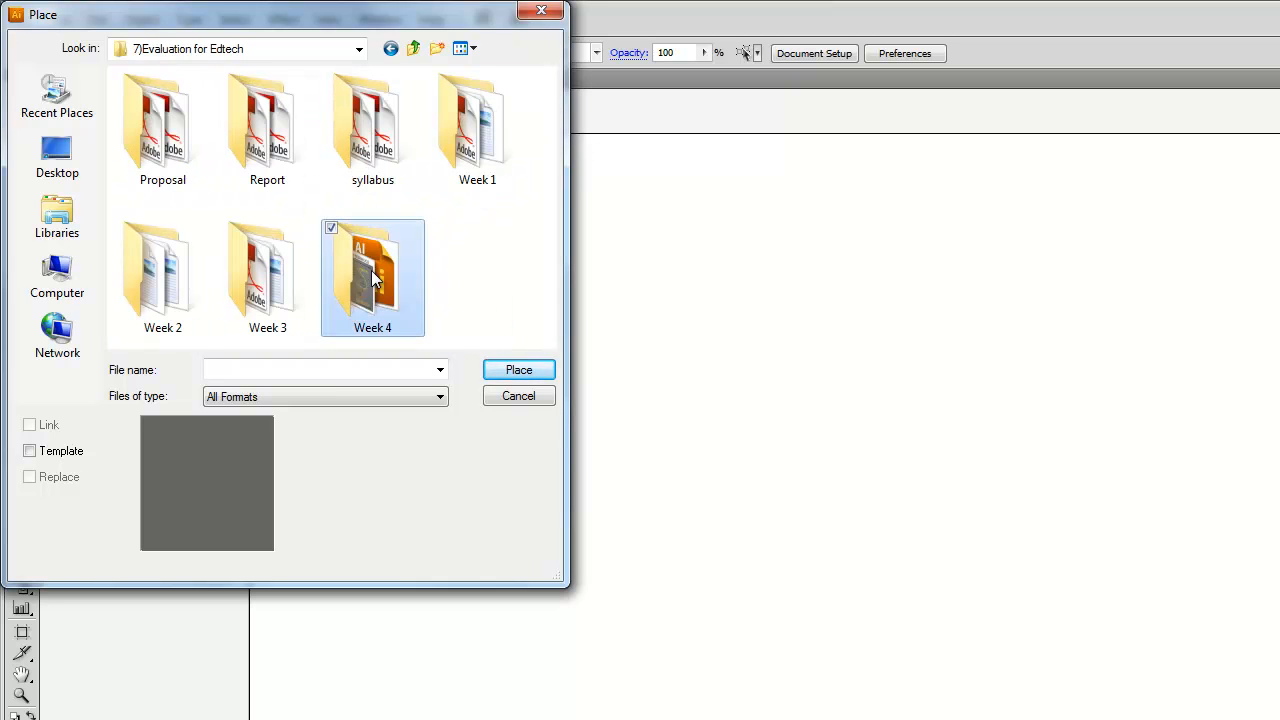
{"action": "double_click", "coordinate": [131, 122]}
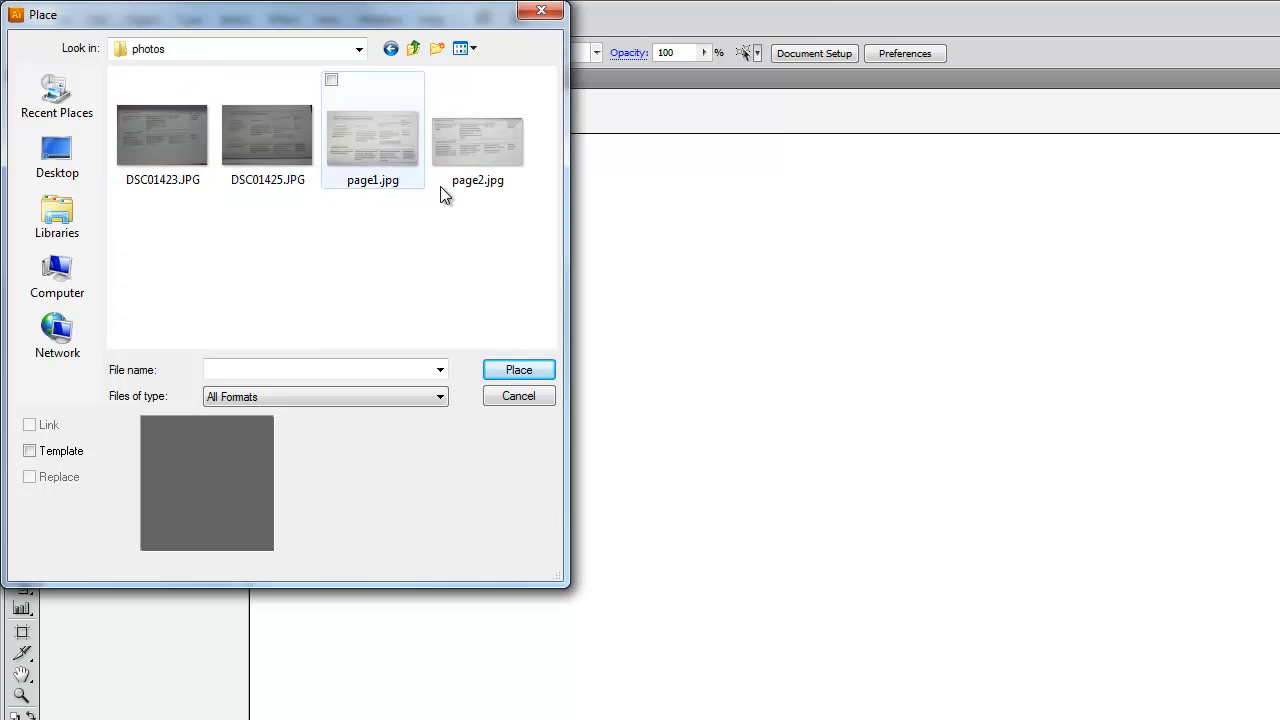
{"action": "left_click", "coordinate": [370, 137]}
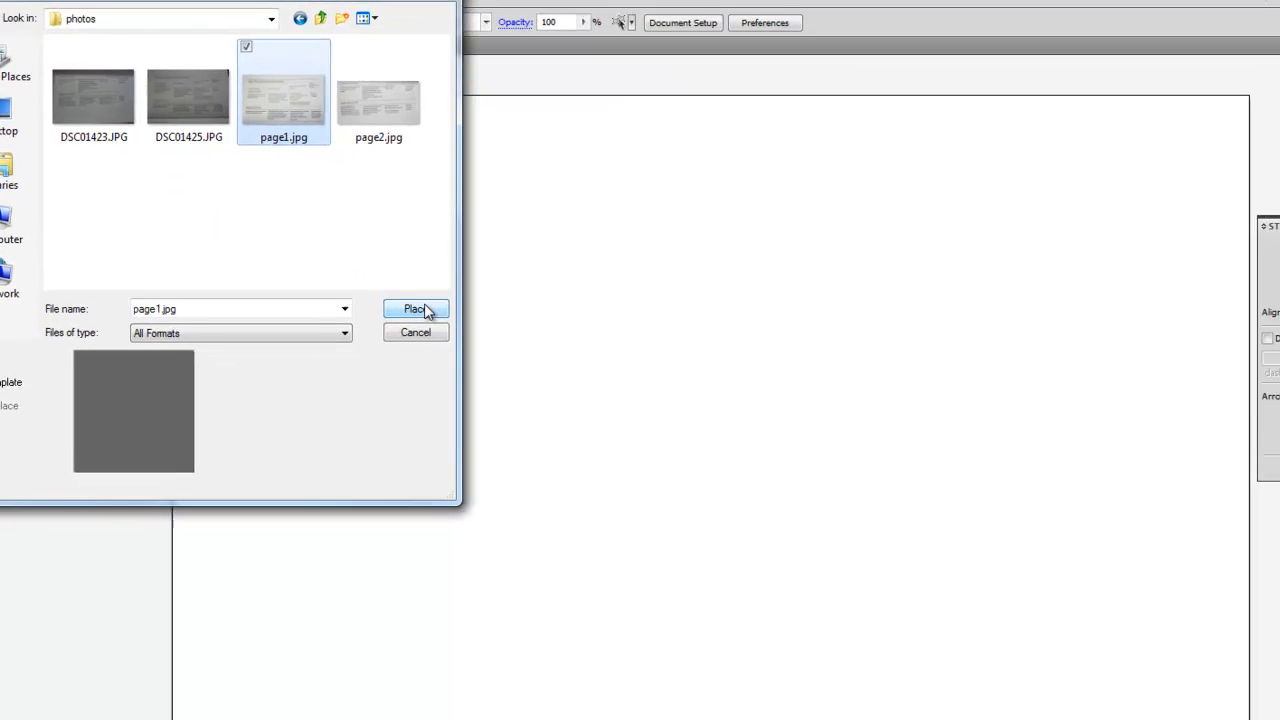
{"action": "left_click", "coordinate": [424, 311]}
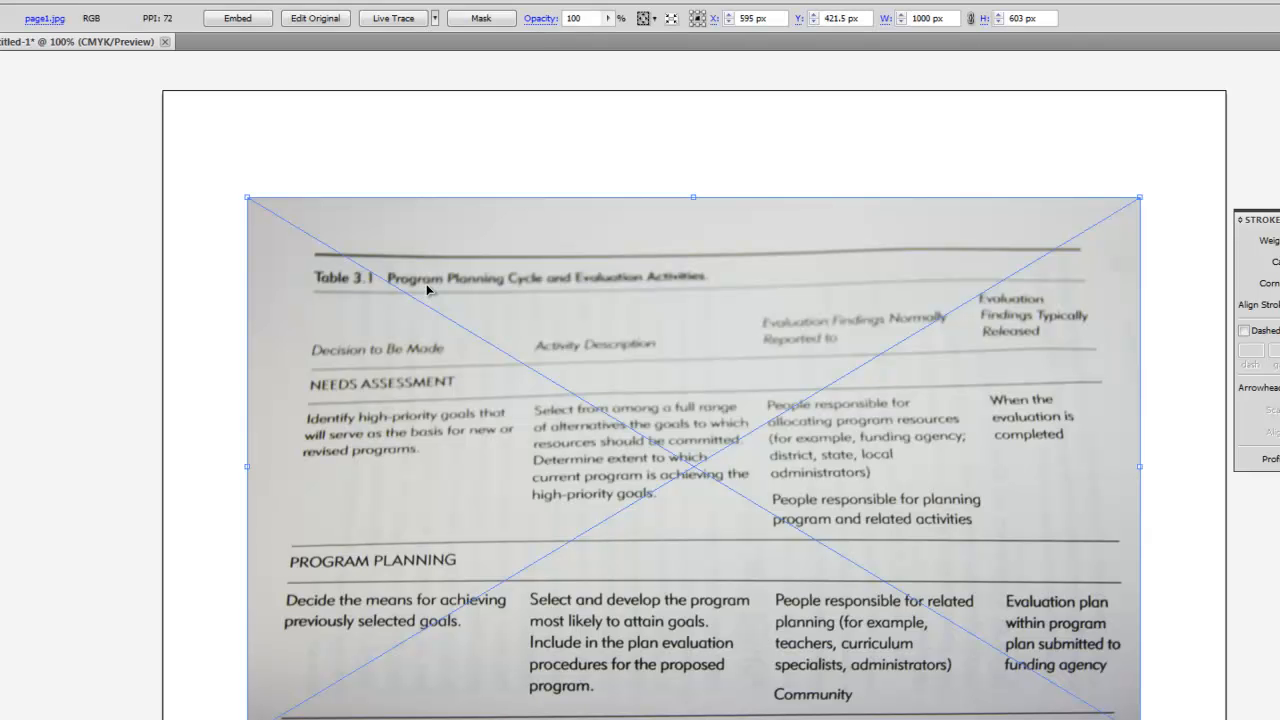
- Move the page1.jpg photo to the artboard's upper-left area and scale it down to about 713 × 419 px
{"action": "left_click_drag", "start_coordinate": [569, 403], "coordinate": [532, 328]}
{"action": "left_click_drag", "start_coordinate": [1101, 659], "coordinate": [846, 497]}
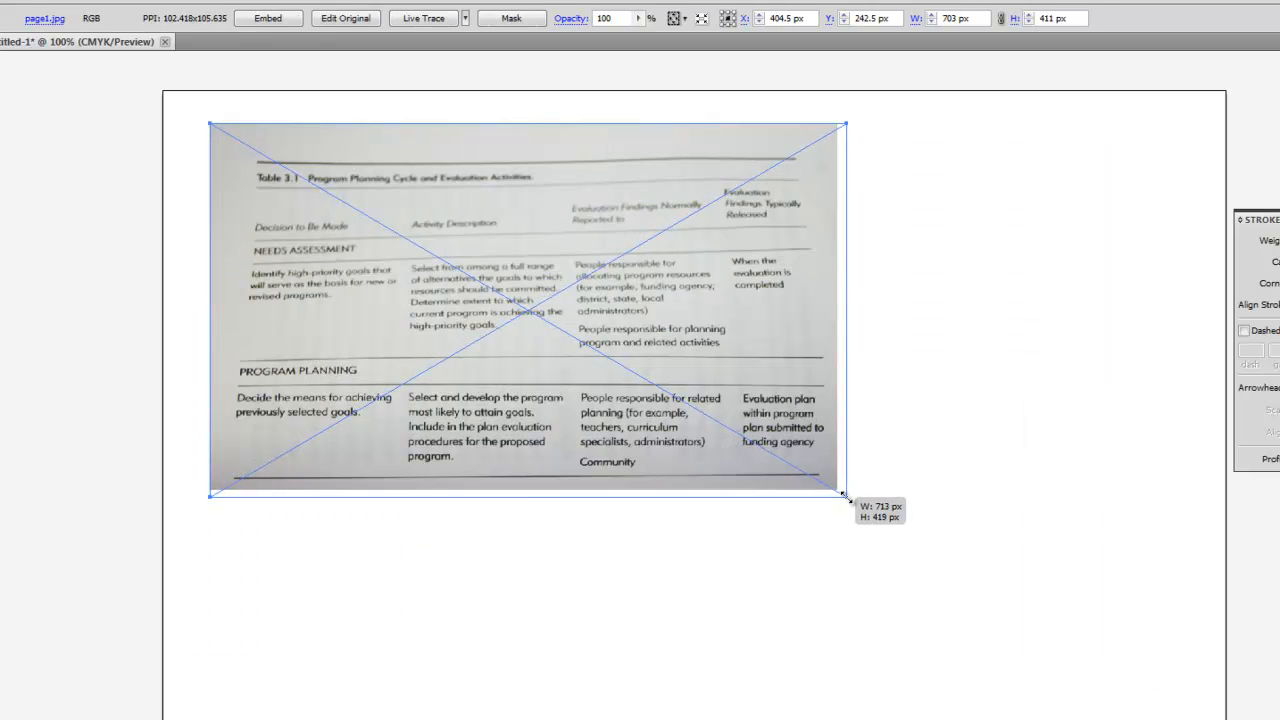
{"action": "left_click", "coordinate": [966, 463]}
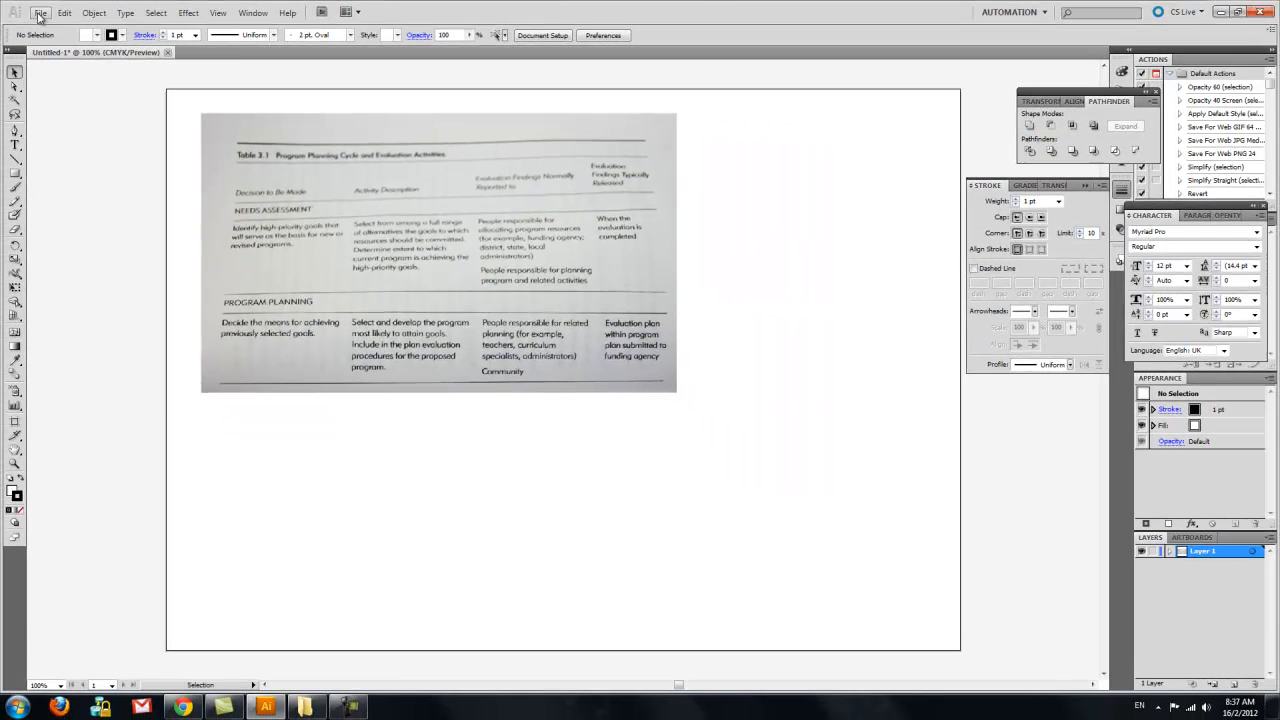
- Place page2.jpg from the photos folder into the document
{"action": "left_click", "coordinate": [40, 14]}
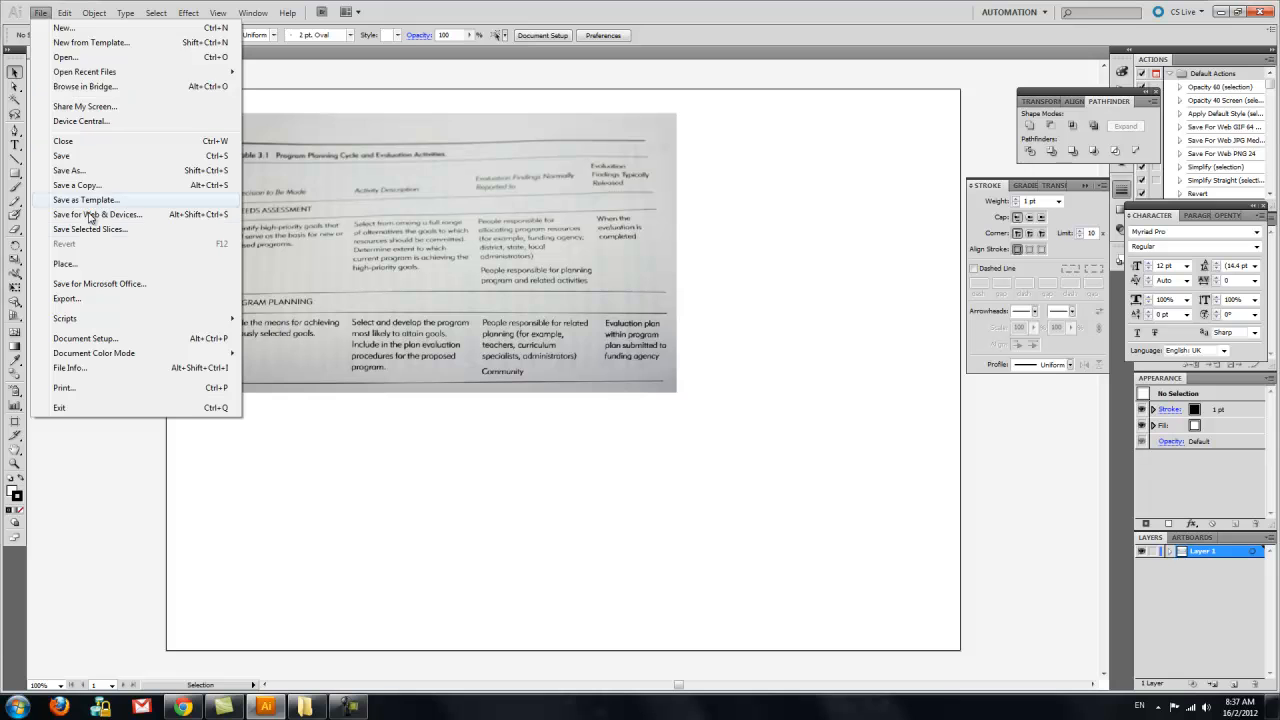
{"action": "left_click", "coordinate": [107, 266]}
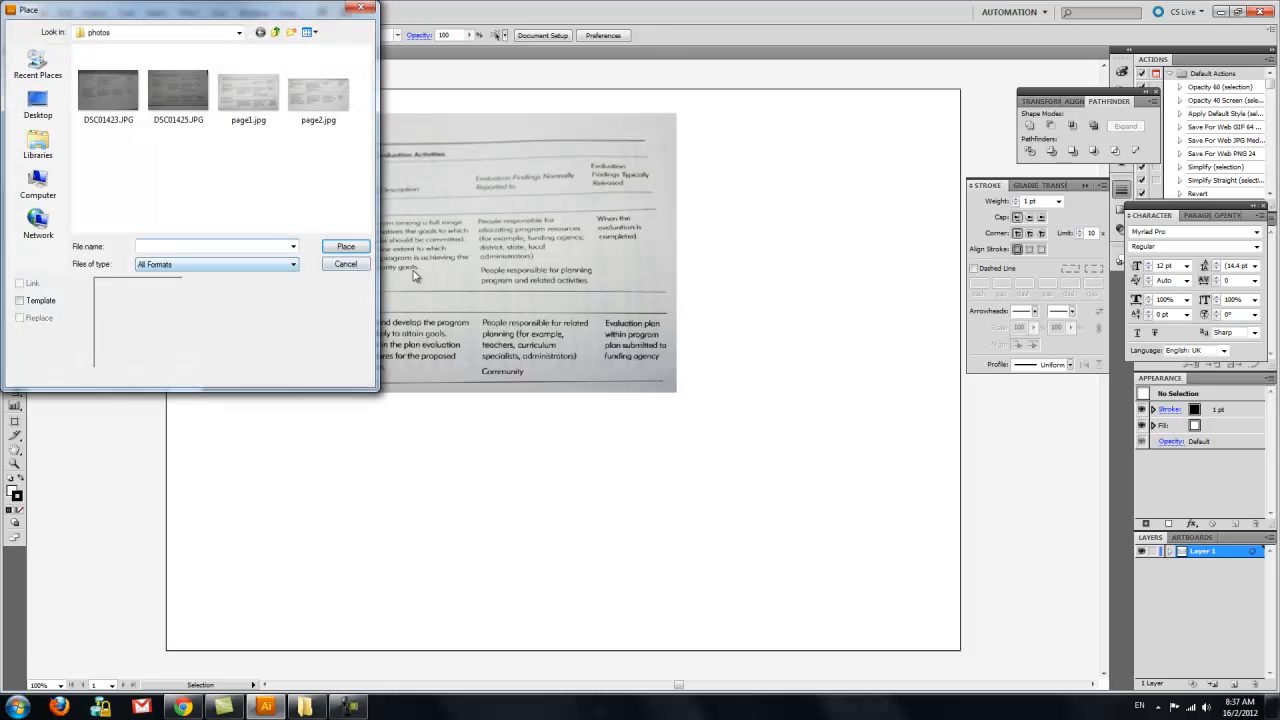
{"action": "left_click", "coordinate": [322, 115]}
{"action": "left_click", "coordinate": [342, 248]}
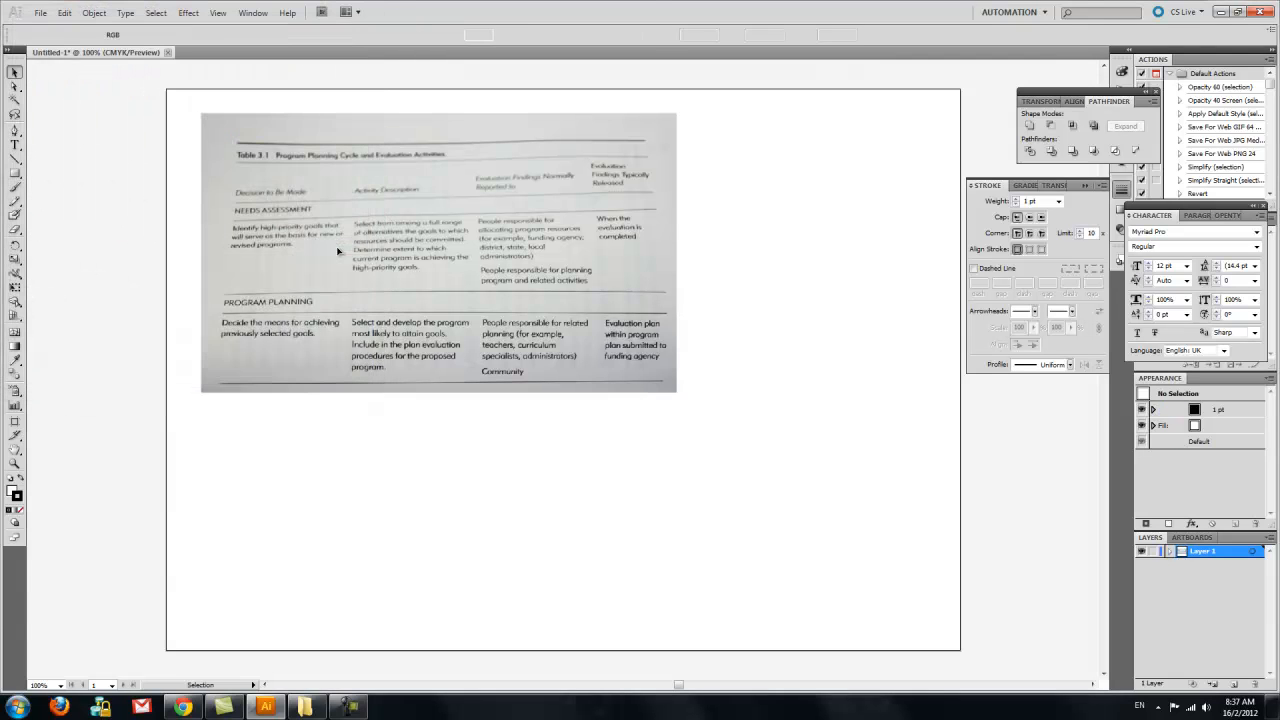
- Move and scale the page2.jpg photo so it sits directly beneath page1.jpg with matching width and aligned right edges
{"action": "left_click_drag", "start_coordinate": [672, 281], "coordinate": [642, 356]}
{"action": "left_click_drag", "start_coordinate": [868, 278], "coordinate": [680, 385]}
{"action": "left_click_drag", "start_coordinate": [563, 443], "coordinate": [563, 436]}
{"action": "mouse_move", "coordinate": [680, 612]}
{"action": "left_mouse_down"}
{"action": "mouse_move", "coordinate": [688, 704]}
{"action": "mouse_move", "coordinate": [688, 630]}
{"action": "left_mouse_up"}
{"action": "left_click_drag", "start_coordinate": [629, 458], "coordinate": [624, 458]}
{"action": "left_click_drag", "start_coordinate": [681, 381], "coordinate": [676, 383]}
{"action": "left_click", "coordinate": [792, 422]}
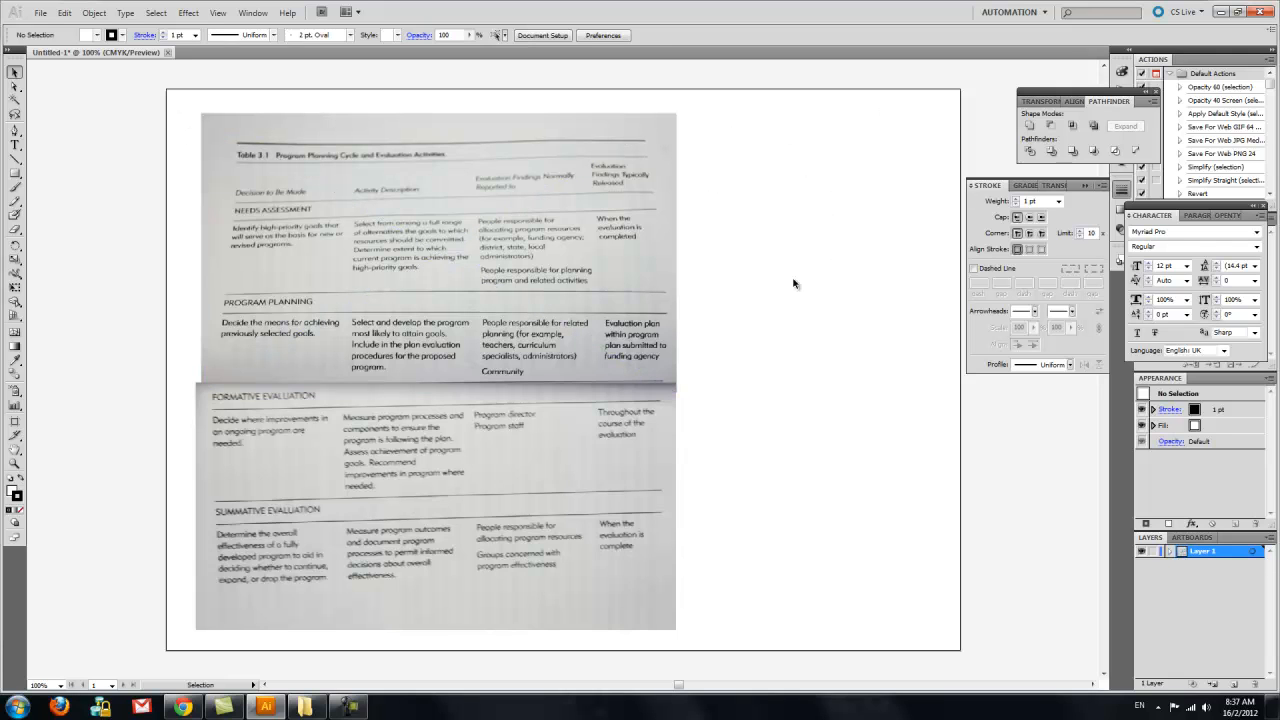
- Select both page photos and move them together to the horizontal middle of the artboard
{"action": "left_click_drag", "start_coordinate": [172, 96], "coordinate": [686, 655]}
{"action": "left_click_drag", "start_coordinate": [524, 344], "coordinate": [639, 339]}
{"action": "left_click", "coordinate": [912, 353]}
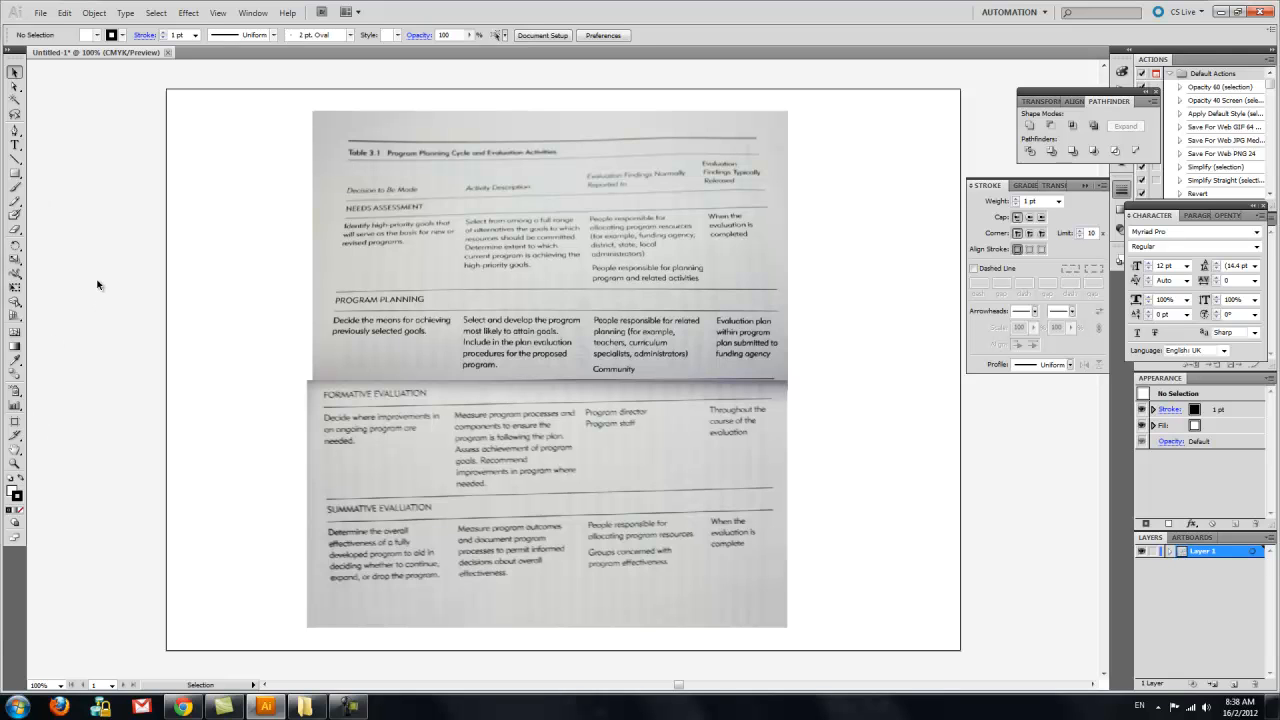
- Draw a rectangle about 243 × 158 px in the blank area right of the photos, beside the Program Planning row
{"action": "left_click", "coordinate": [15, 174]}
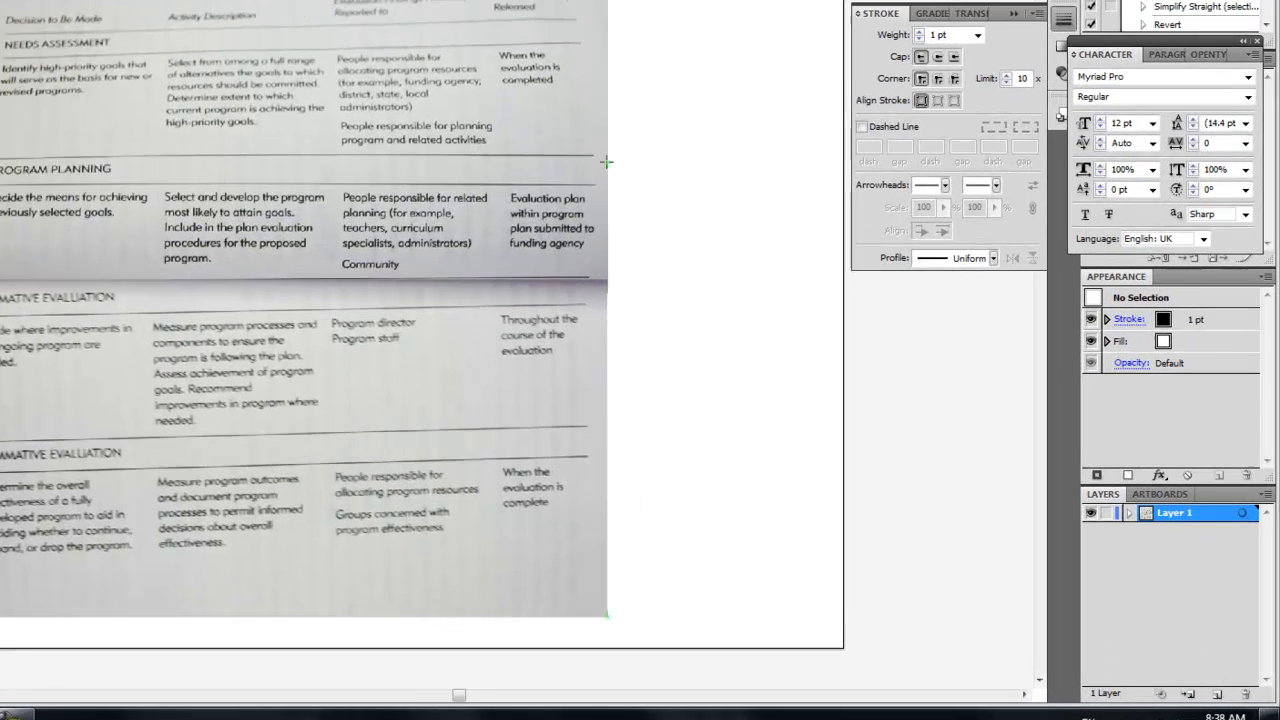
{"action": "left_click_drag", "start_coordinate": [791, 298], "coordinate": [909, 403]}
{"action": "left_click_drag", "start_coordinate": [725, 277], "coordinate": [790, 277]}
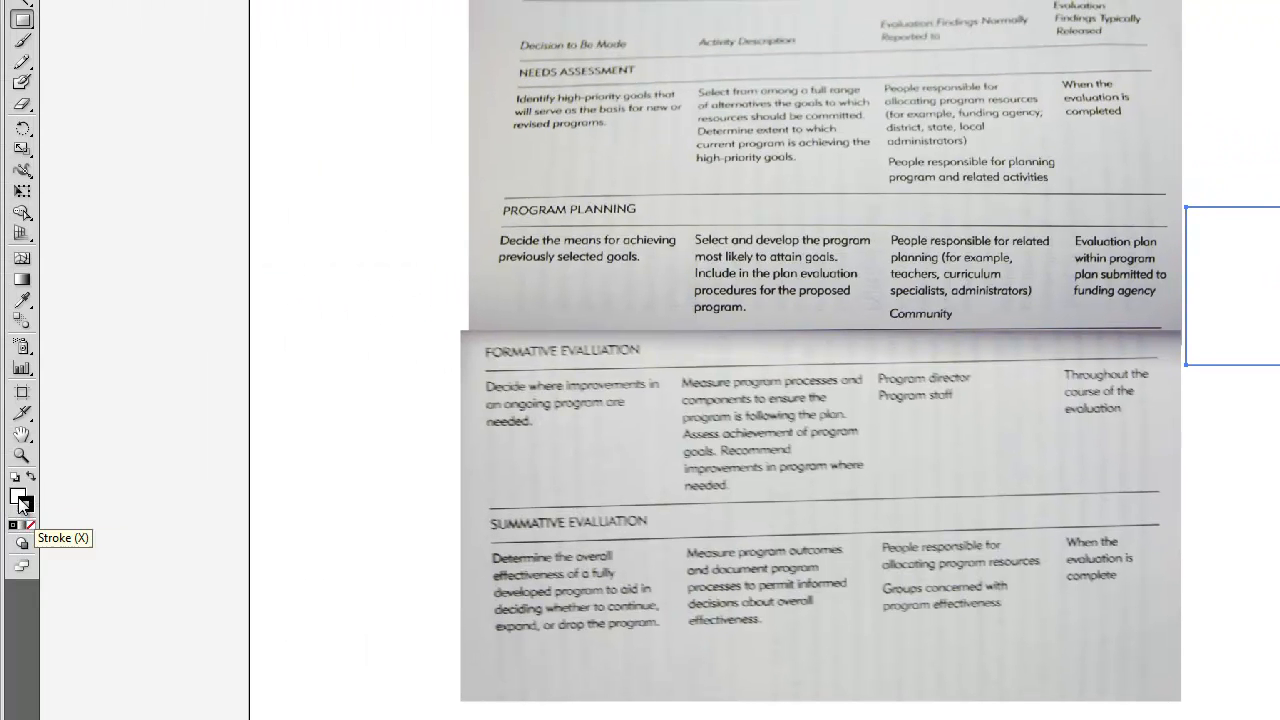
- Fill the rectangle with light blue, about C 40, M 0, Y 5, K 0
{"action": "double_click", "coordinate": [20, 505]}
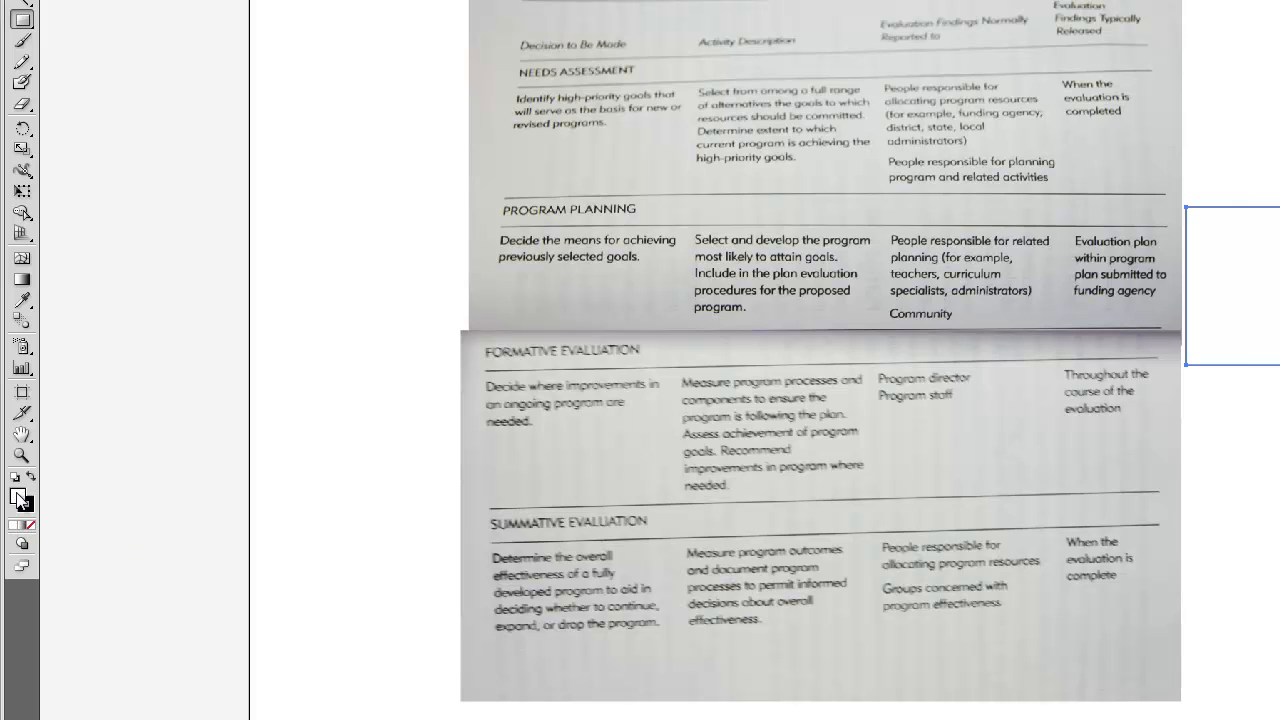
{"action": "left_click", "coordinate": [986, 282]}
{"action": "left_click_drag", "start_coordinate": [942, 180], "coordinate": [810, 163]}
{"action": "left_click", "coordinate": [1176, 174]}
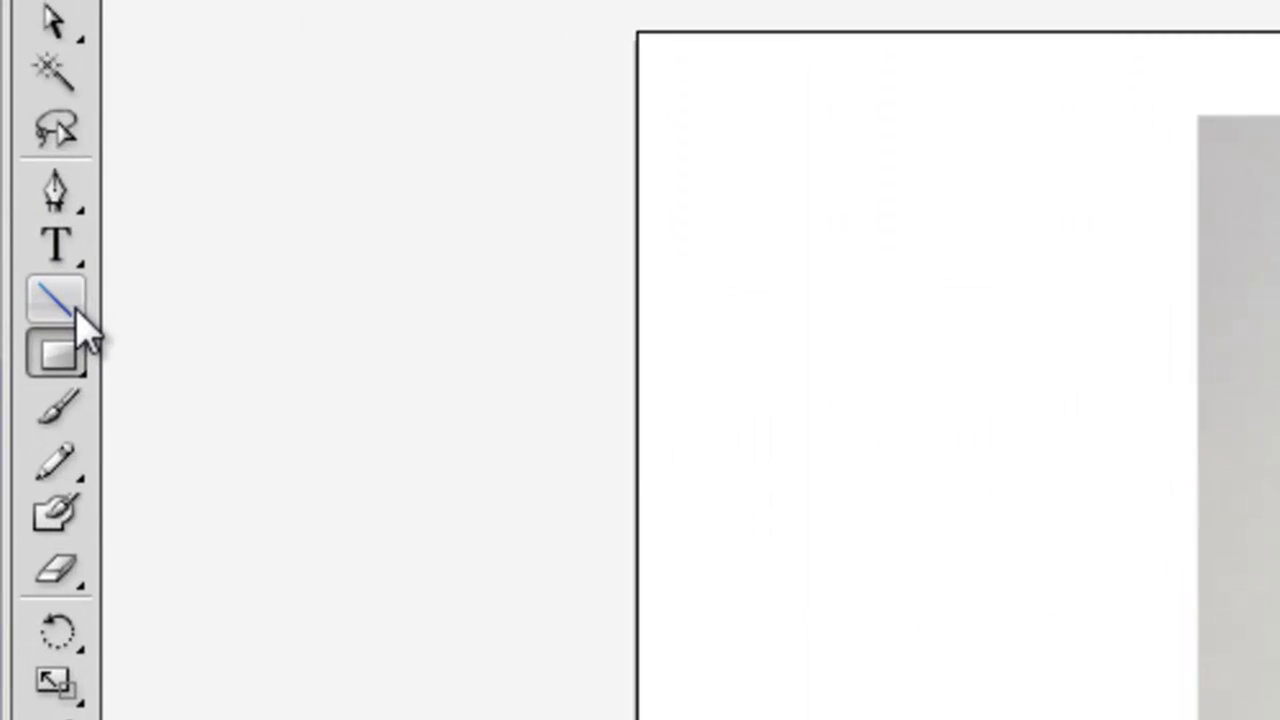
- Draw a line about 221 px wide from the rectangle to the word "Community" and give it a light blue 4 pt stroke
{"action": "left_click", "coordinate": [27, 72]}
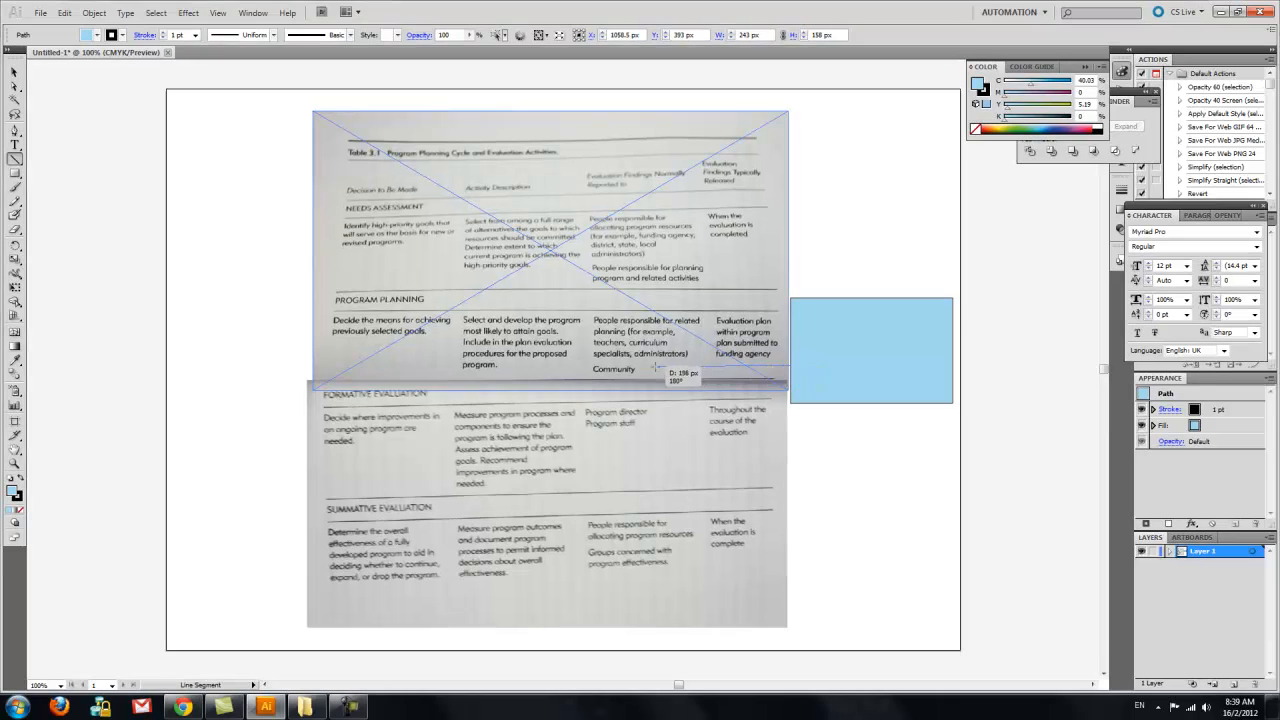
{"action": "left_click_drag", "start_coordinate": [655, 369], "coordinate": [640, 369]}
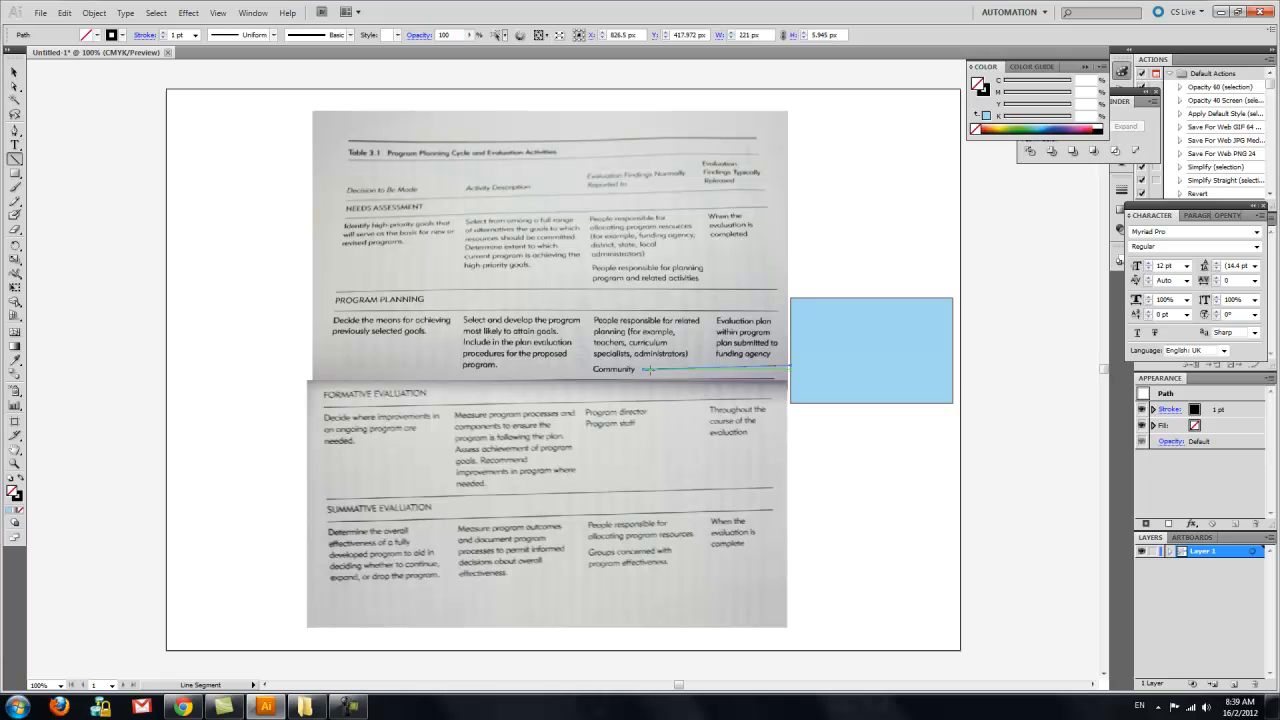
{"action": "left_click", "coordinate": [16, 495]}
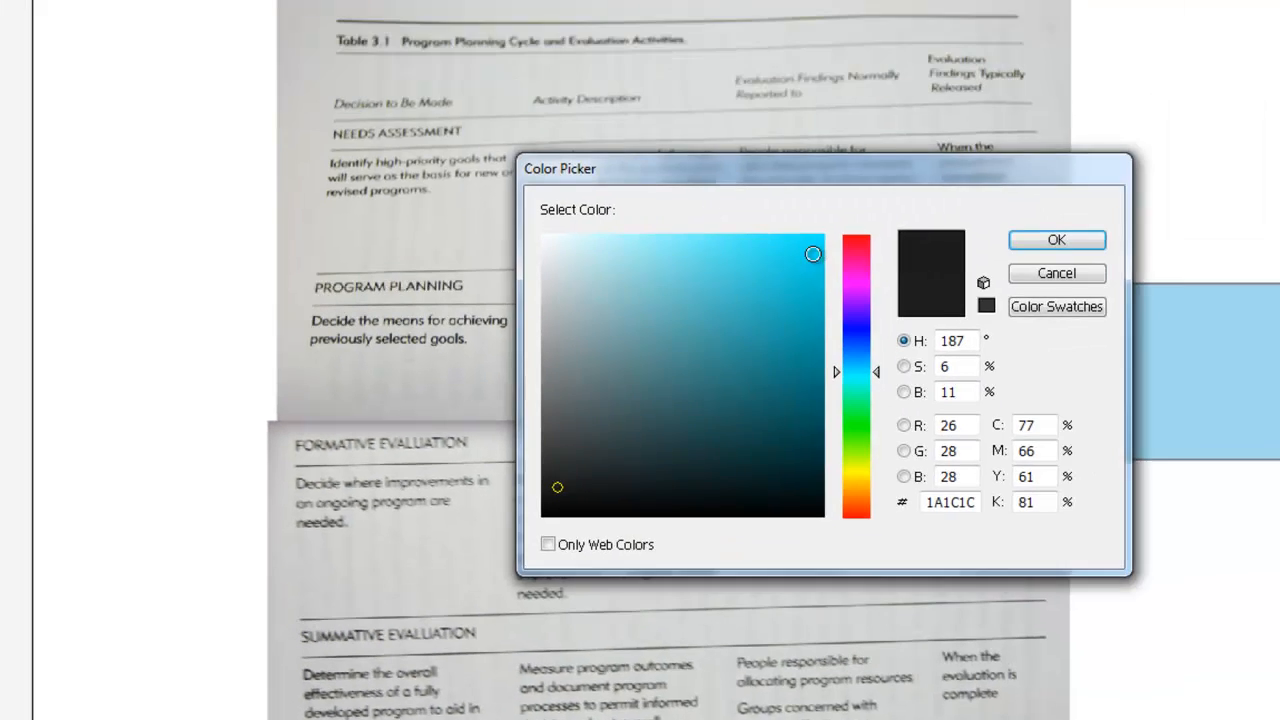
{"action": "left_click", "coordinate": [651, 298]}
{"action": "left_click", "coordinate": [878, 306]}
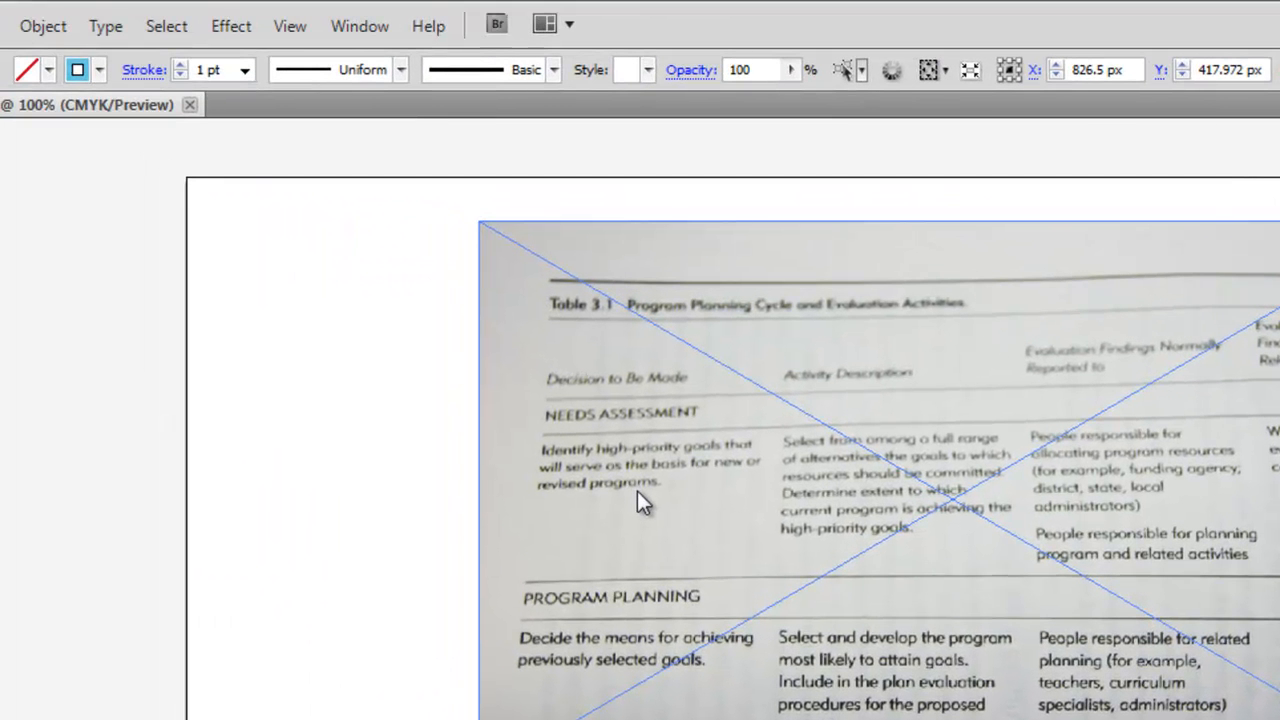
{"action": "left_click", "coordinate": [291, 271]}
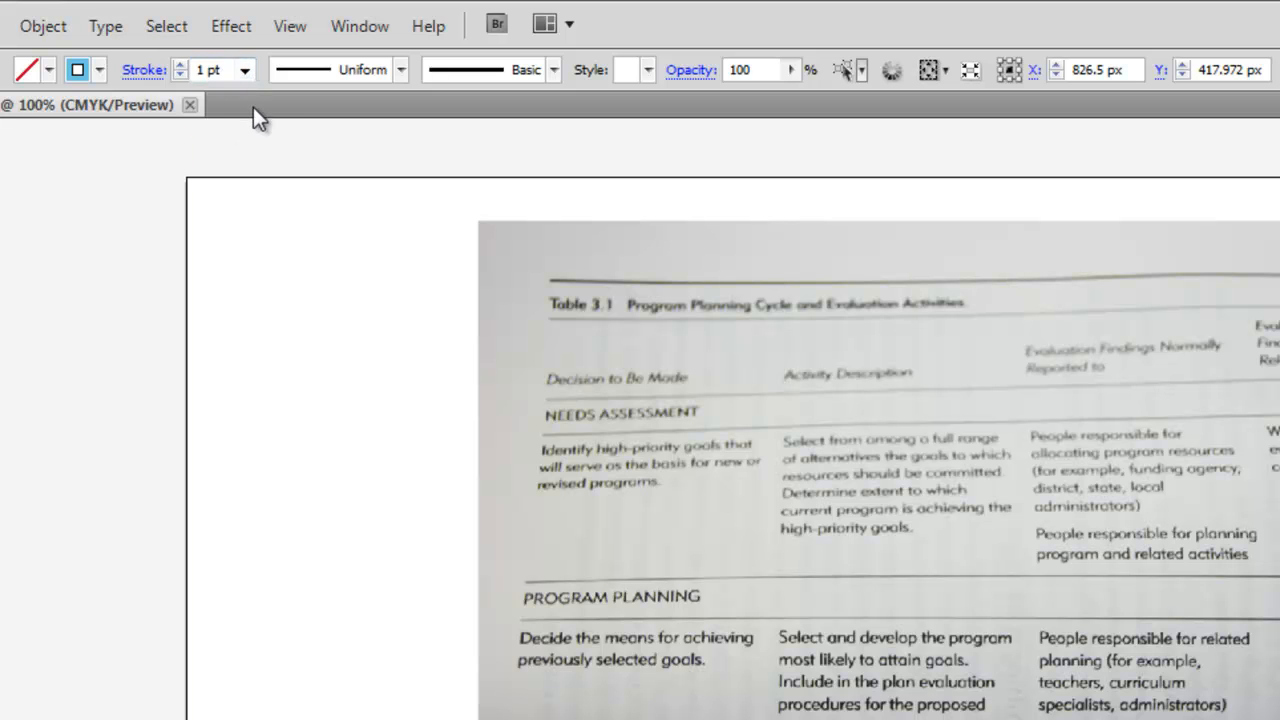
{"action": "left_click", "coordinate": [244, 69]}
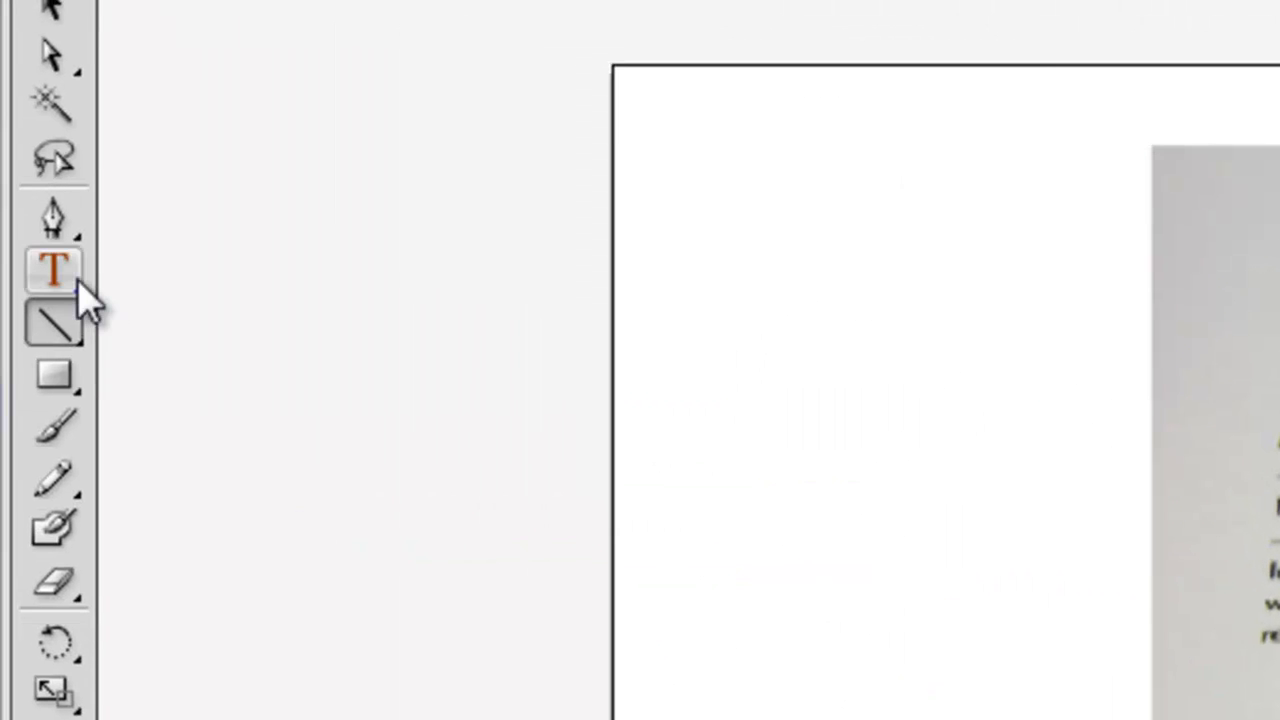
- Create a text area about 207 × 116 px inside the light blue rectangle
{"action": "left_click", "coordinate": [77, 281]}
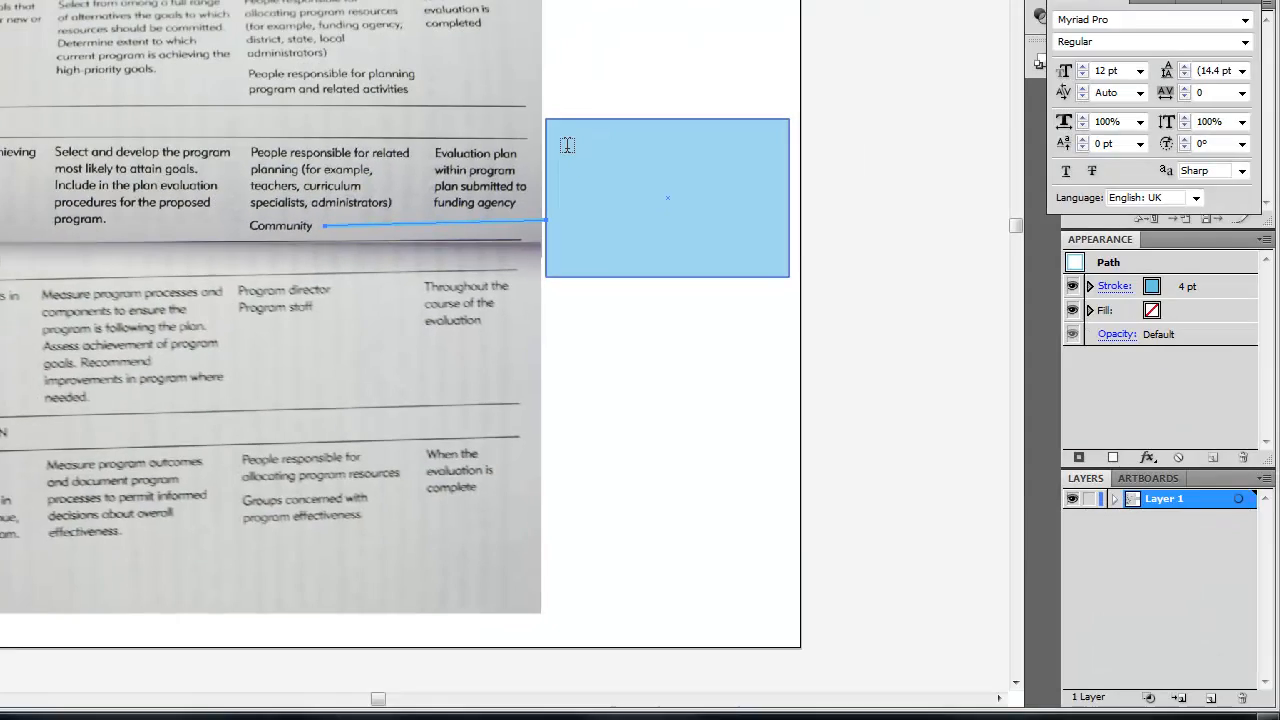
{"action": "left_click_drag", "start_coordinate": [569, 147], "coordinate": [777, 259]}
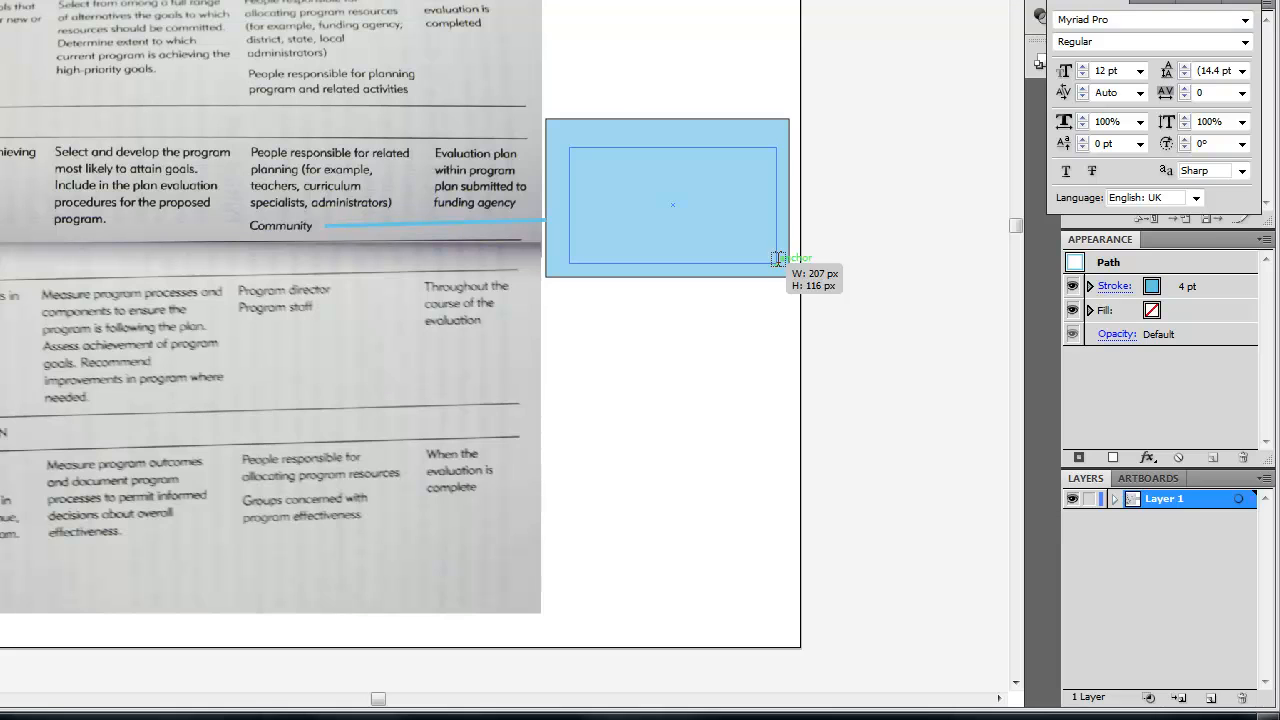
{"action": "left_click_drag", "start_coordinate": [777, 259], "coordinate": [777, 259]}
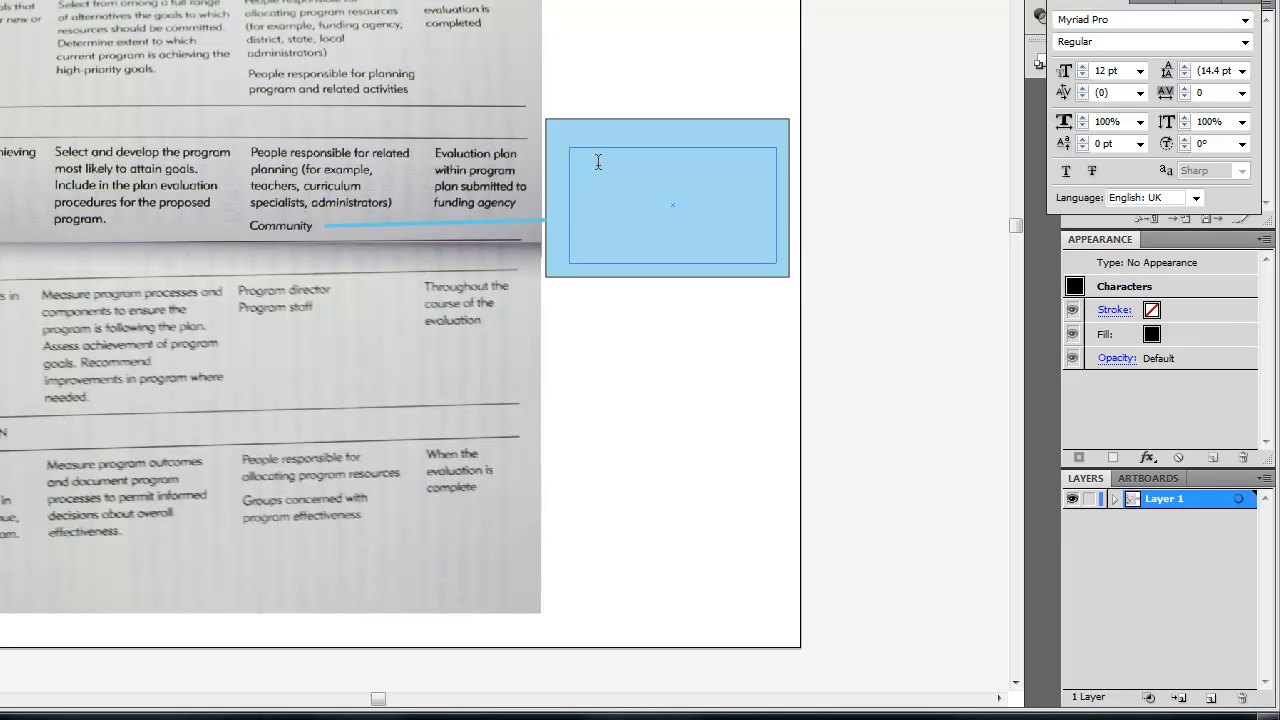
- Write in the text area: The word “community” is to broad , could have been scope more specifically for the evaluation
{"action": "type", "text": "The word \"community\" is to broad , could have be"}
{"action": "key", "text": "BackSpace"}
{"action": "key", "text": "BackSpace"}
{"action": "type", "text": "been scope more"}
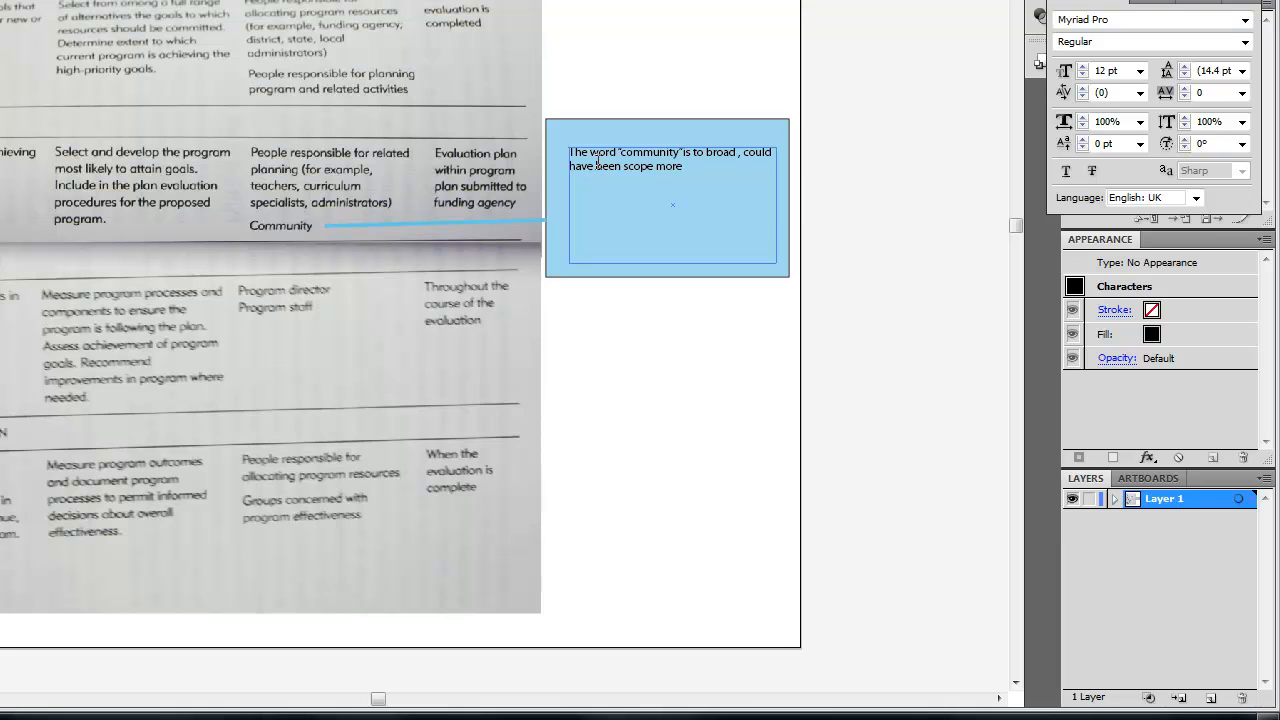
{"action": "type", "text": " specifically for the evaluation. In cases whe"}
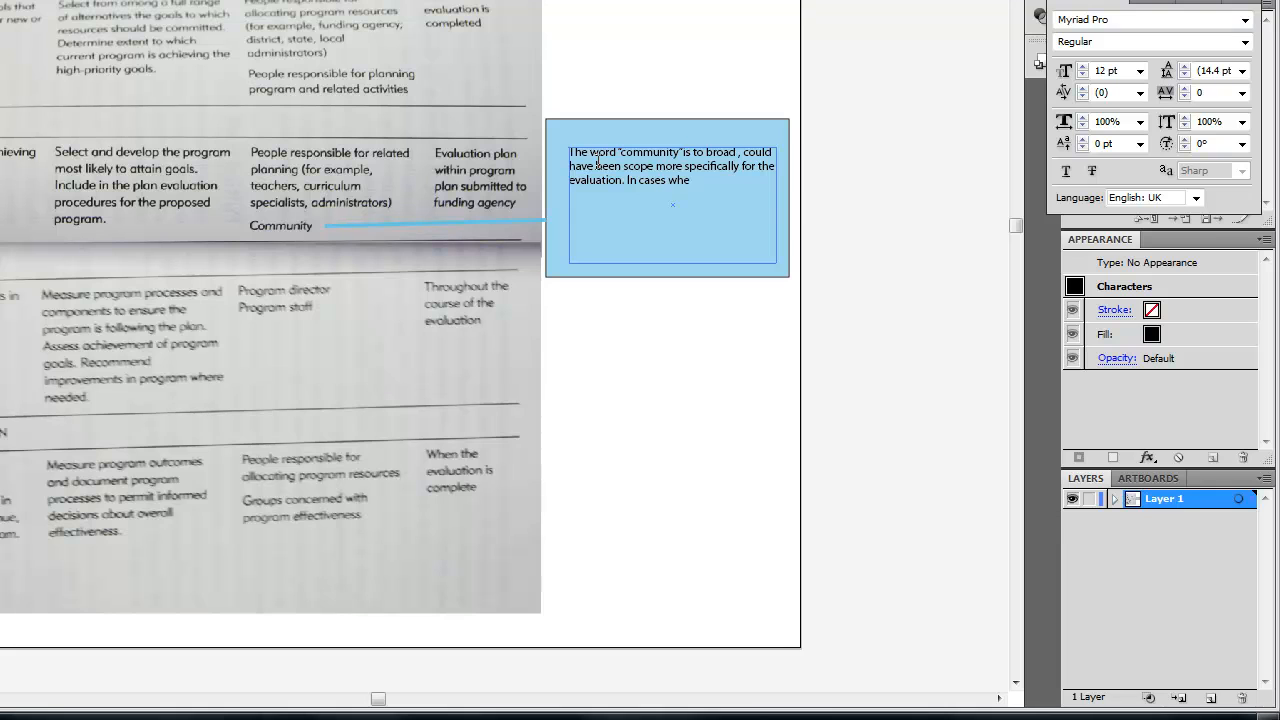
- Complete the note with: In cases where my programme do not involved the community at large, we can include the training participants instead
{"action": "type", "text": "re my programme do not"}
{"action": "type", "text": " involve"}
{"action": "key", "text": "BackSpace"}
{"action": "type", "text": "involved the co"}
{"action": "key", "text": "BackSpace"}
{"action": "type", "text": "ommunit"}
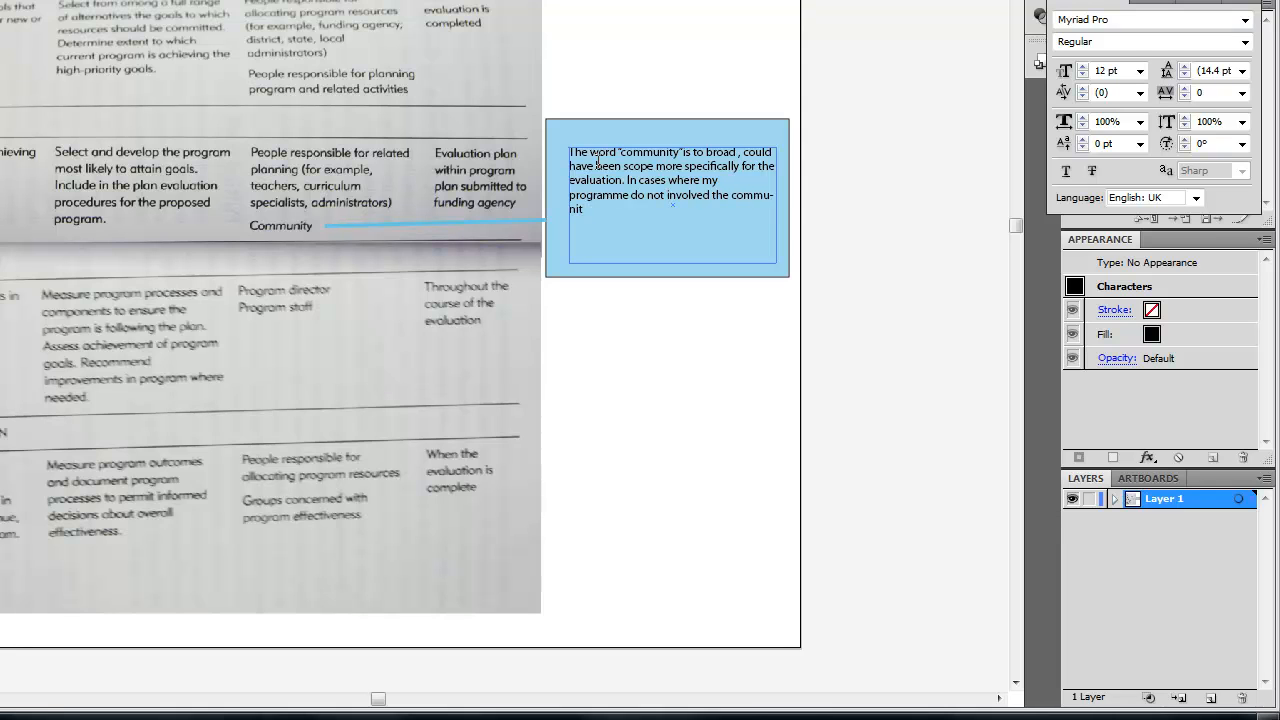
{"action": "type", "text": "y at large, we can include the training"}
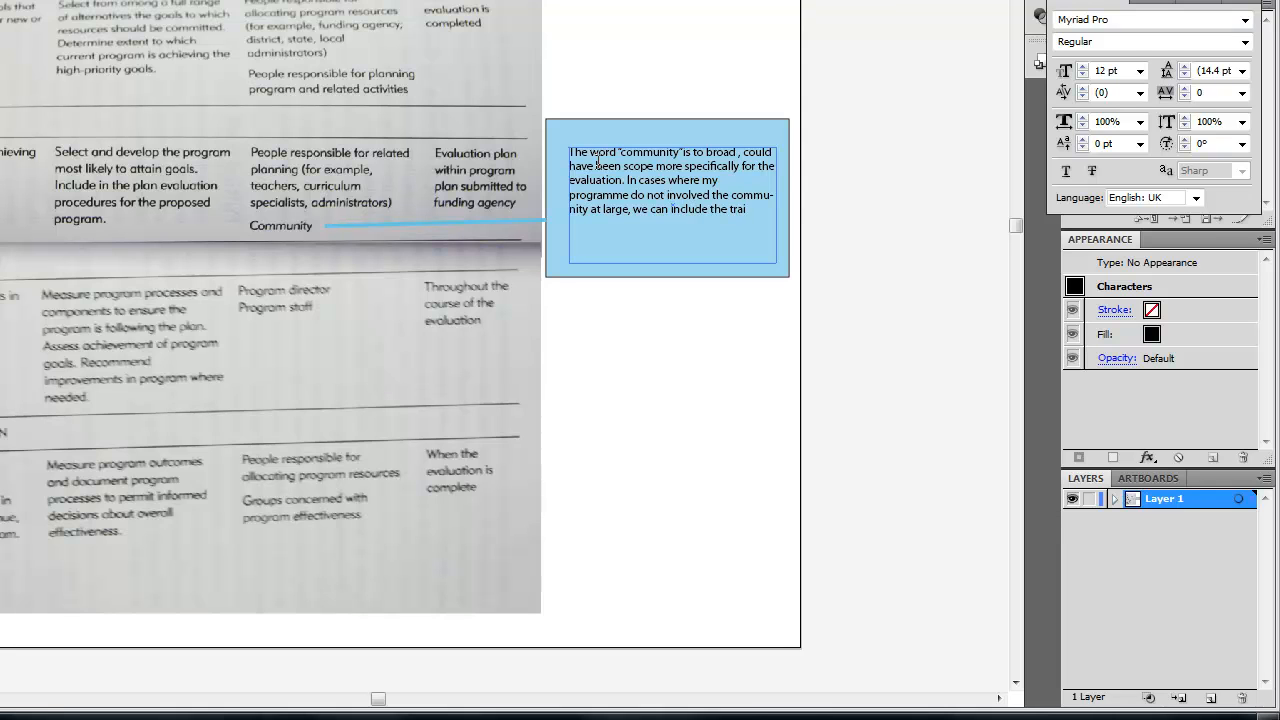
{"action": "type", "text": " participants instead."}
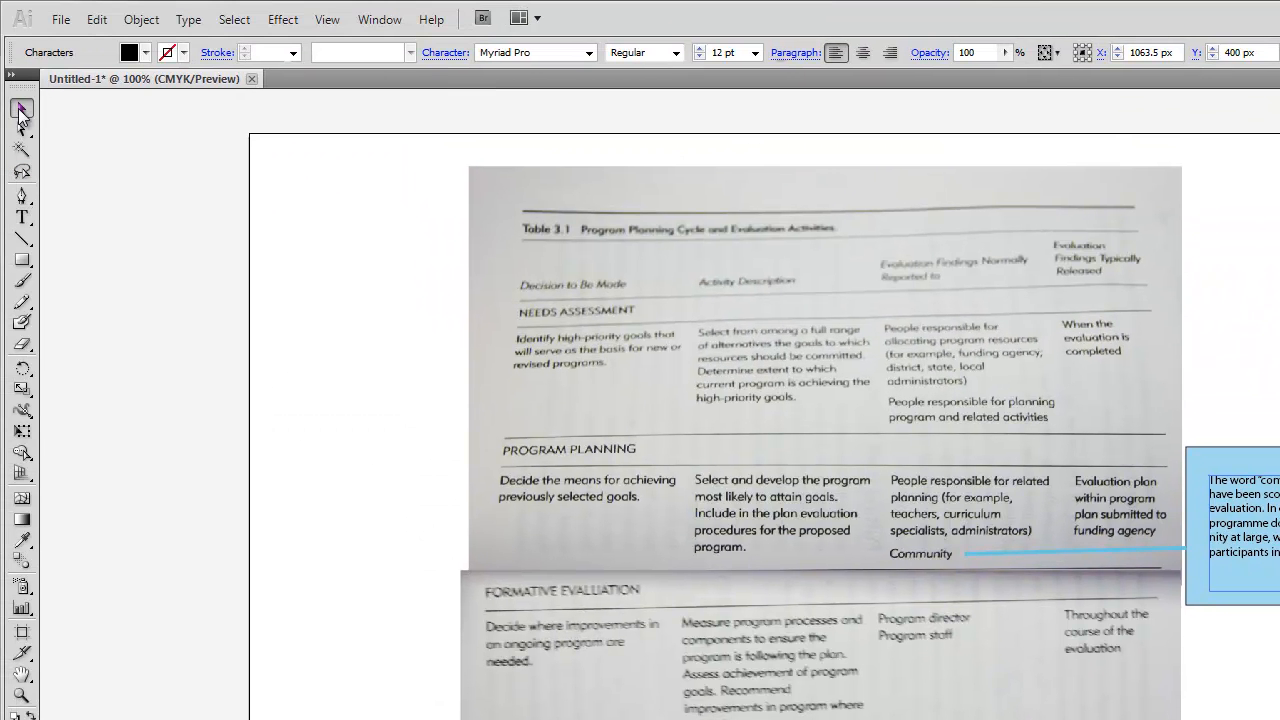
- Set the callout text size to 14 pt and shift its text area slightly up and left inside the blue rectangle
{"action": "left_click", "coordinate": [22, 110]}
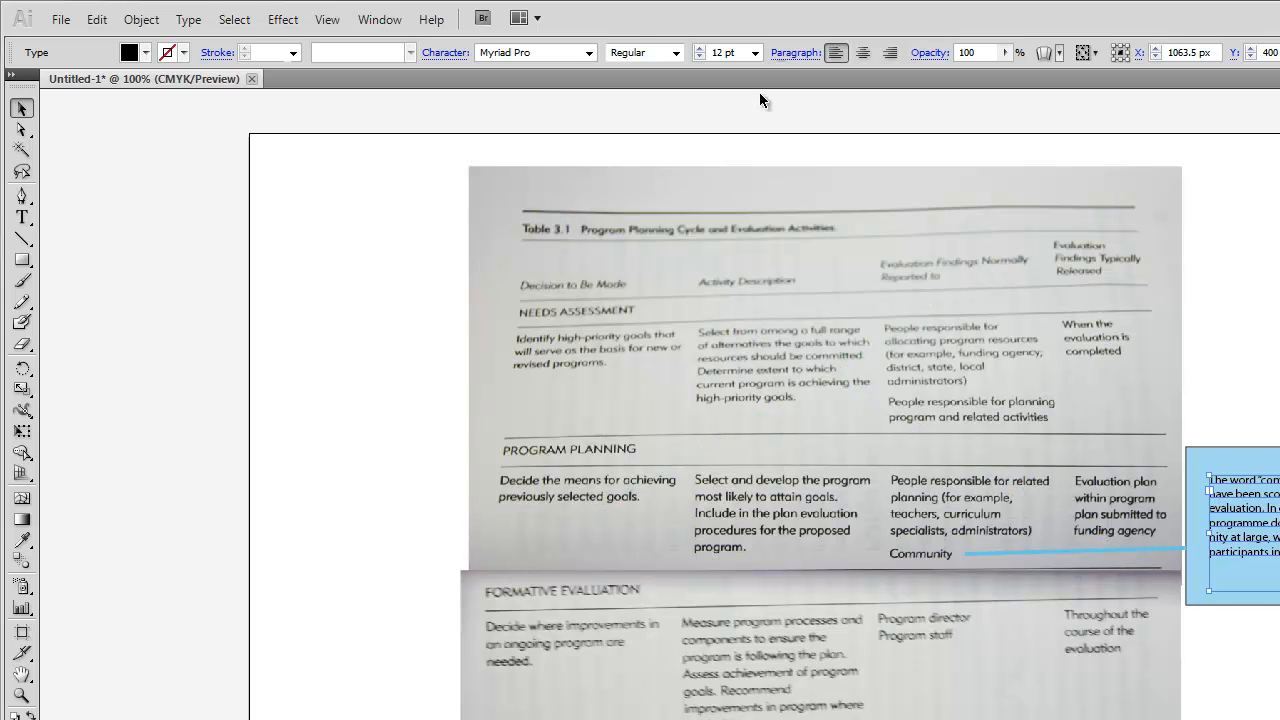
{"action": "left_click", "coordinate": [755, 53]}
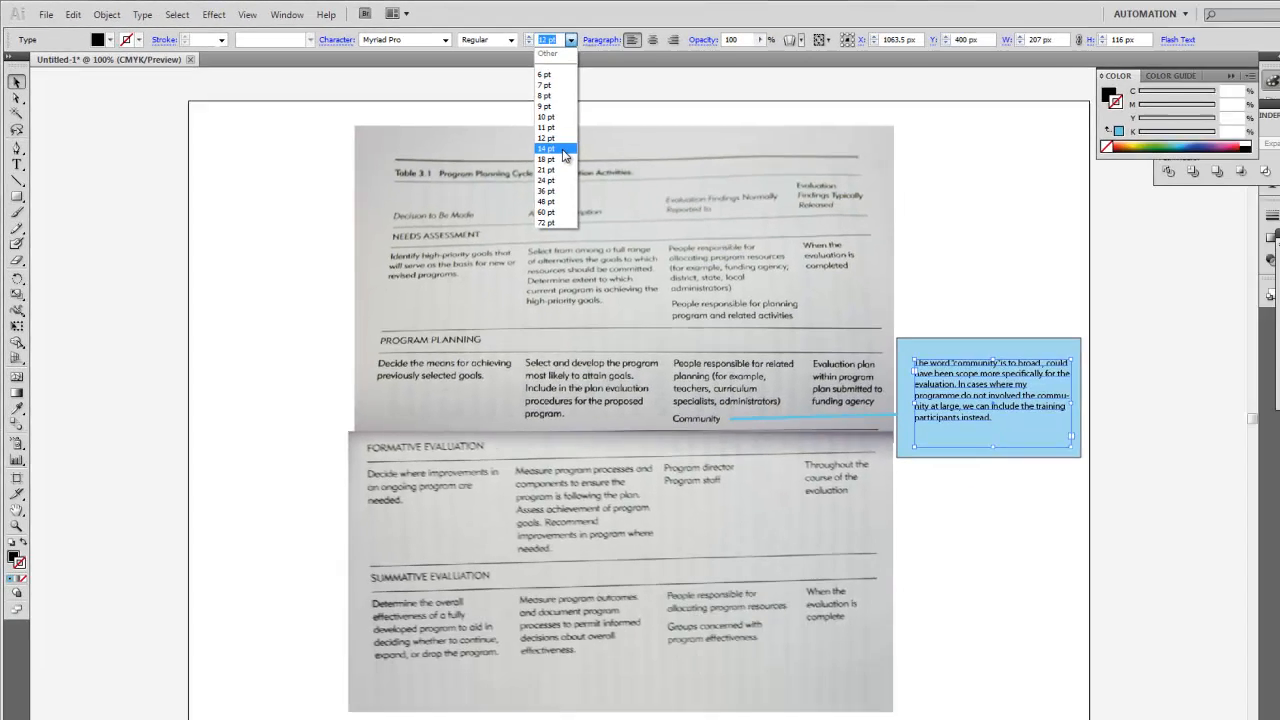
{"action": "left_click", "coordinate": [722, 196]}
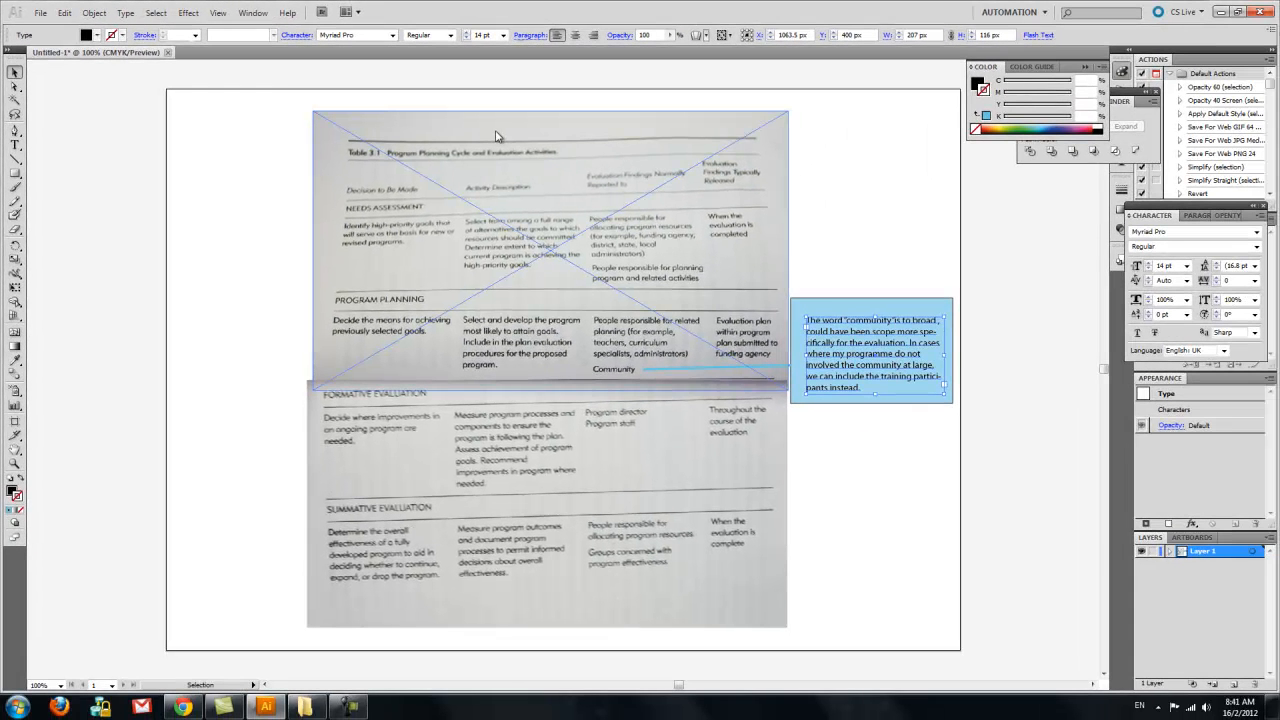
{"action": "left_click_drag", "start_coordinate": [856, 319], "coordinate": [853, 314]}
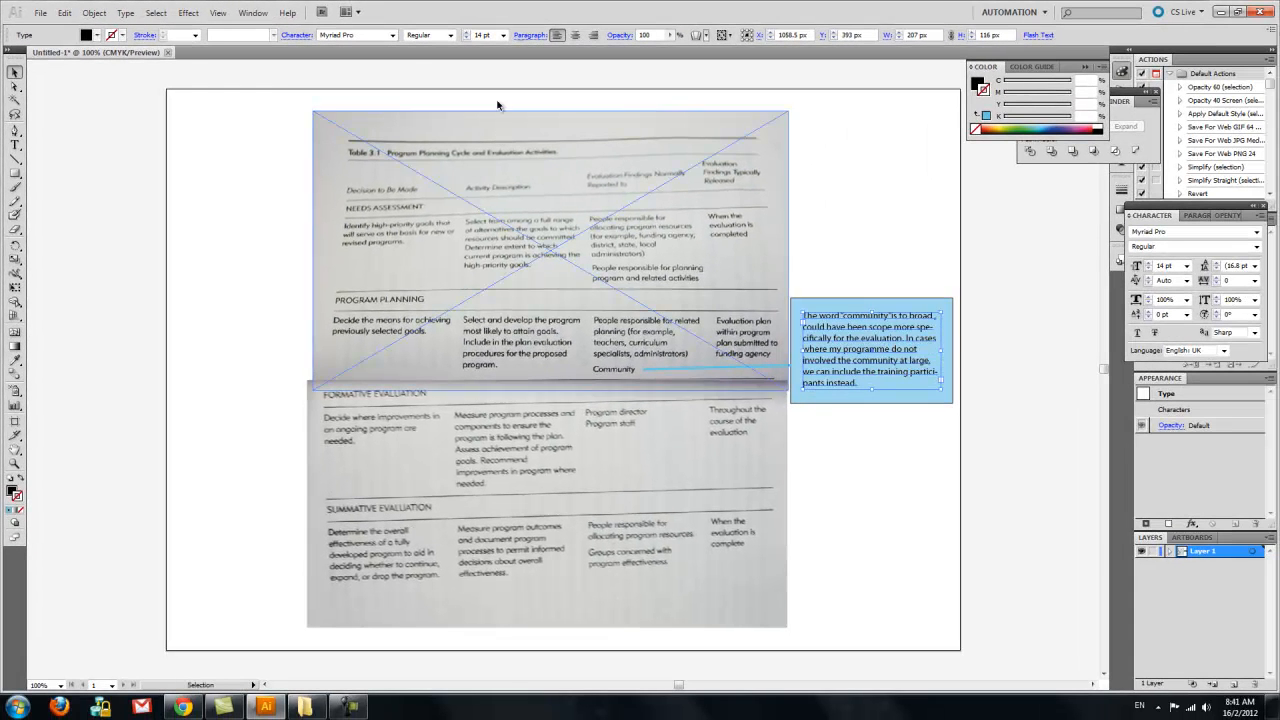
- Change the callout text's font to Arial and enlarge its text area slightly from the lower-right corner
{"action": "left_click", "coordinate": [392, 35]}
{"action": "left_click_drag", "start_coordinate": [432, 92], "coordinate": [434, 52]}
{"action": "scroll", "coordinate": [419, 97], "scroll_direction": "down", "scroll_amount": 4}
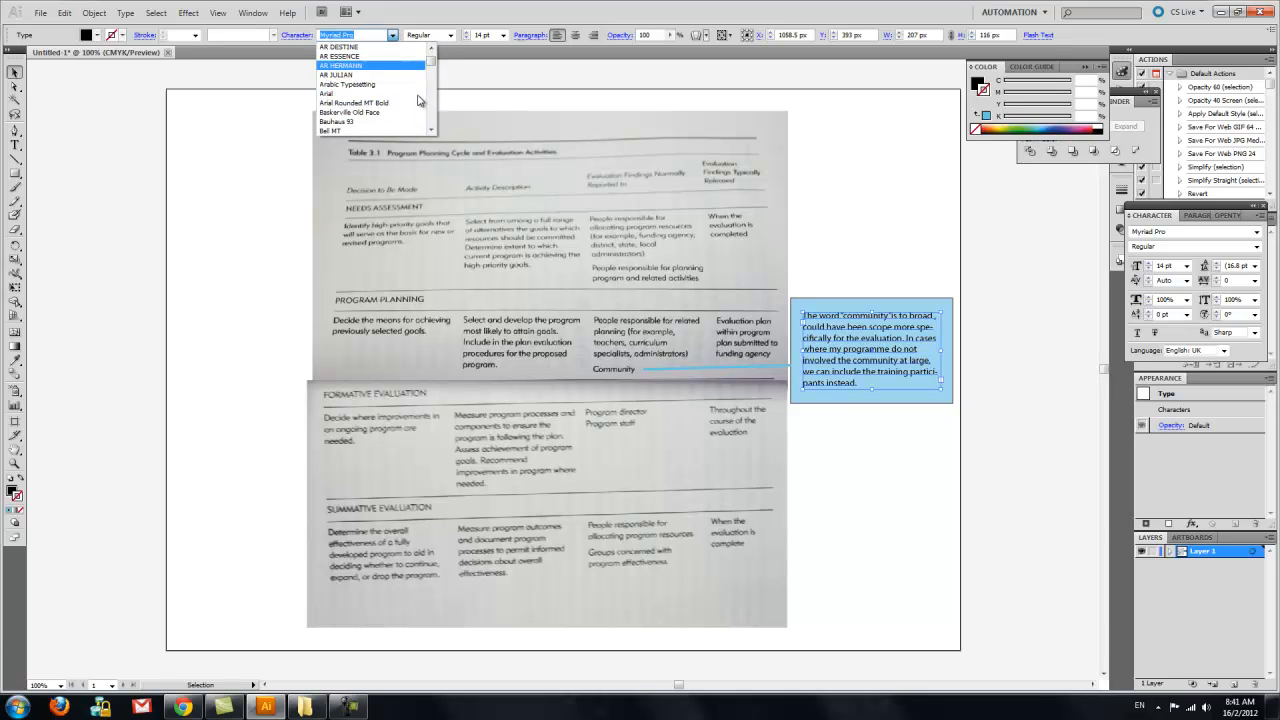
{"action": "left_click", "coordinate": [419, 94]}
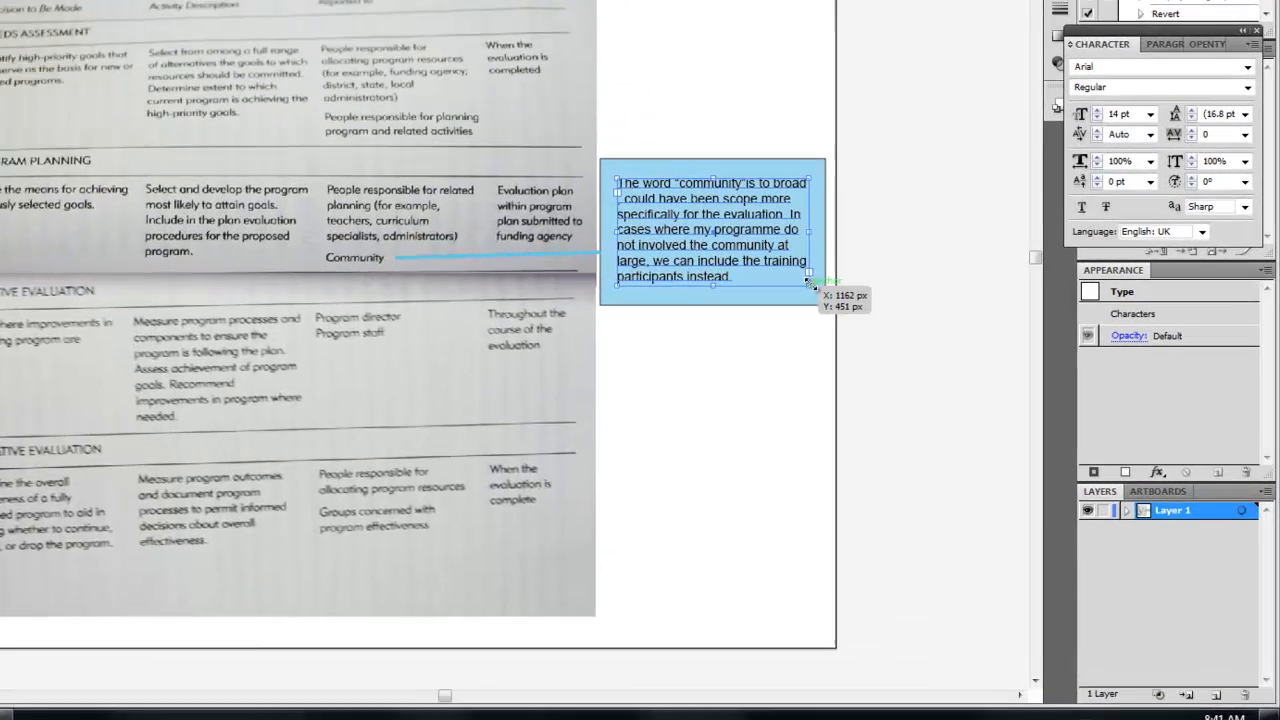
{"action": "left_click_drag", "start_coordinate": [927, 379], "coordinate": [934, 384]}
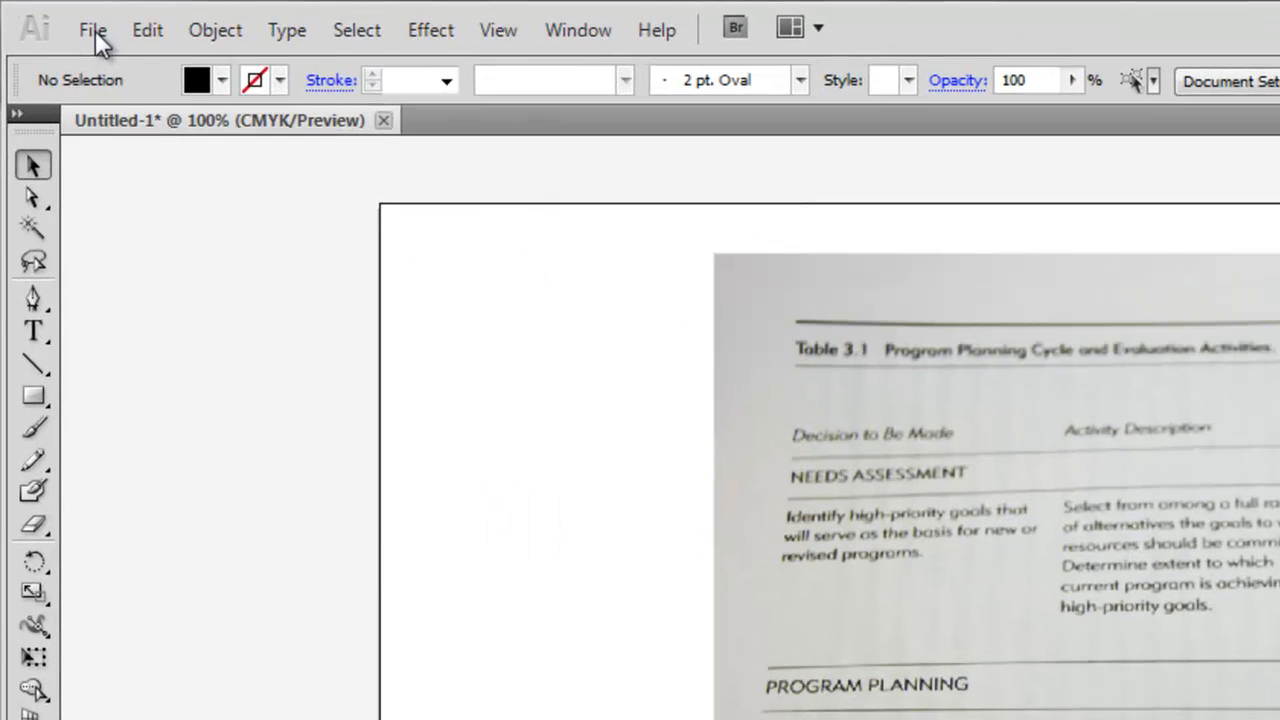
- Start a Save for Web & Devices export in JPEG format and display its image size settings
{"action": "left_click", "coordinate": [41, 13]}
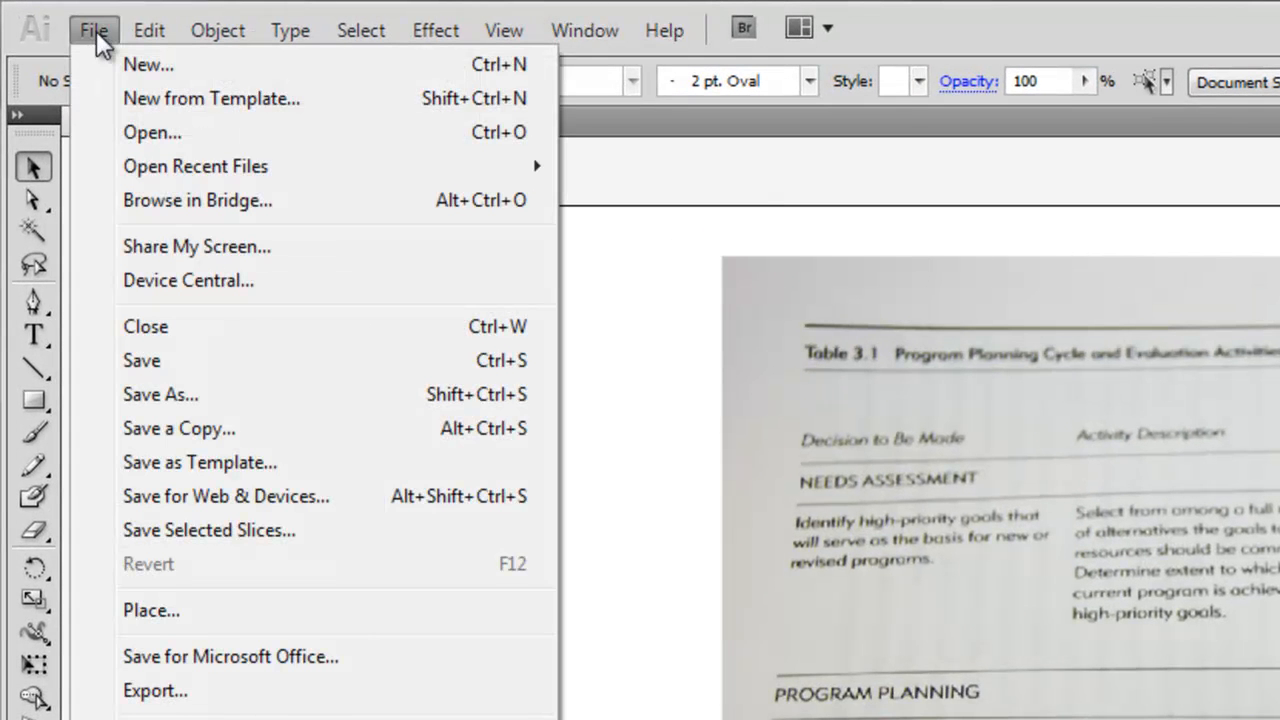
{"action": "left_click", "coordinate": [270, 503]}
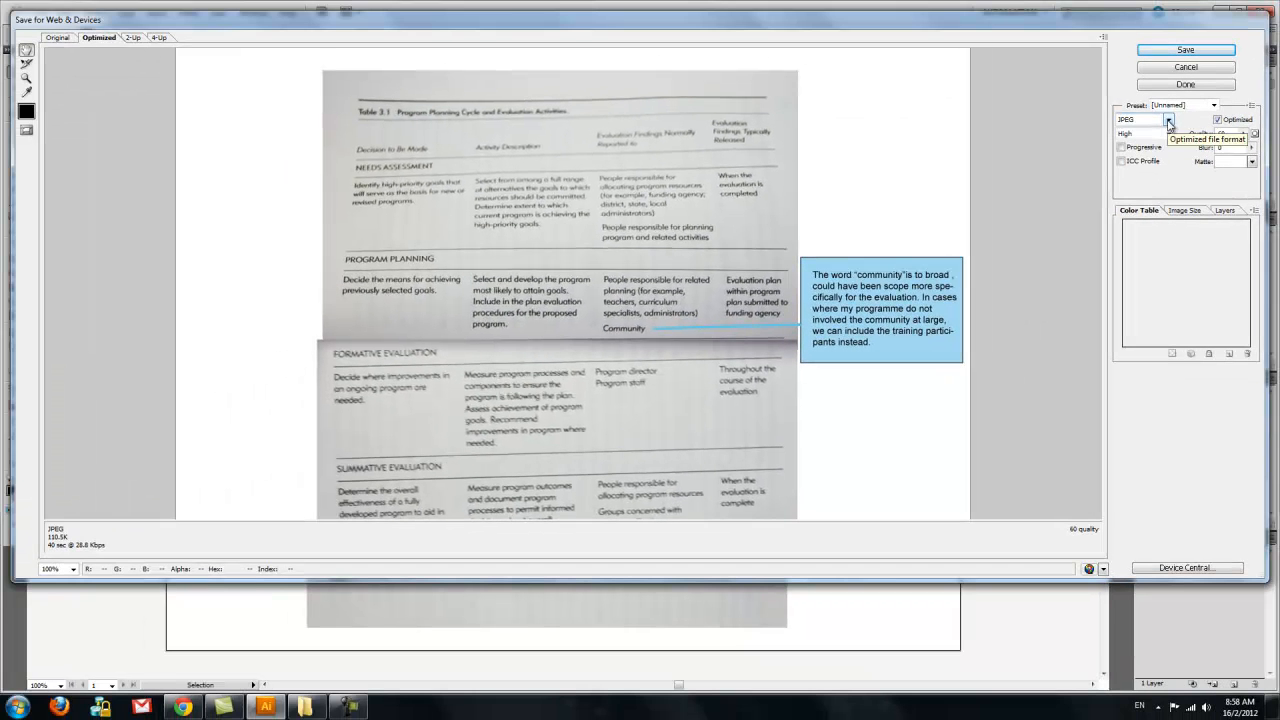
{"action": "left_click", "coordinate": [1157, 102]}
{"action": "left_click", "coordinate": [1127, 127]}
{"action": "left_click", "coordinate": [1183, 211]}
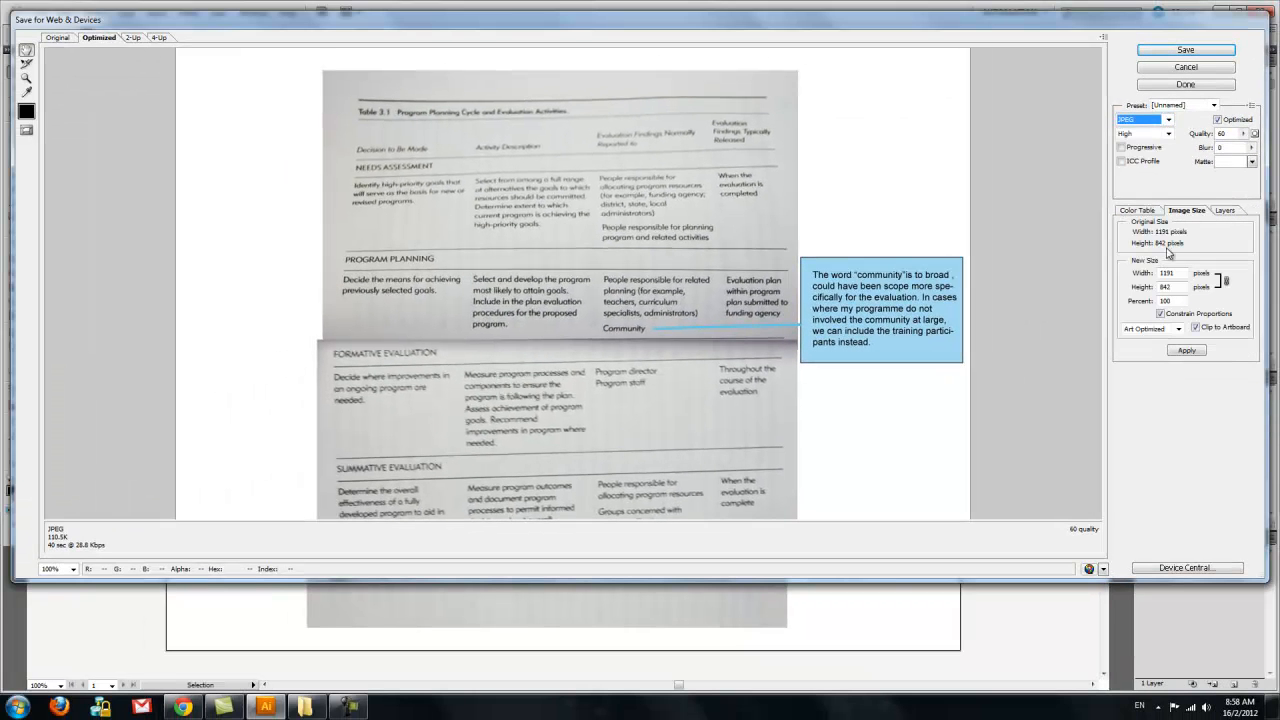
- Review the export's width and height of 1191 × 842 pixels and set the JPEG quality to 79
{"action": "left_click", "coordinate": [1162, 270]}
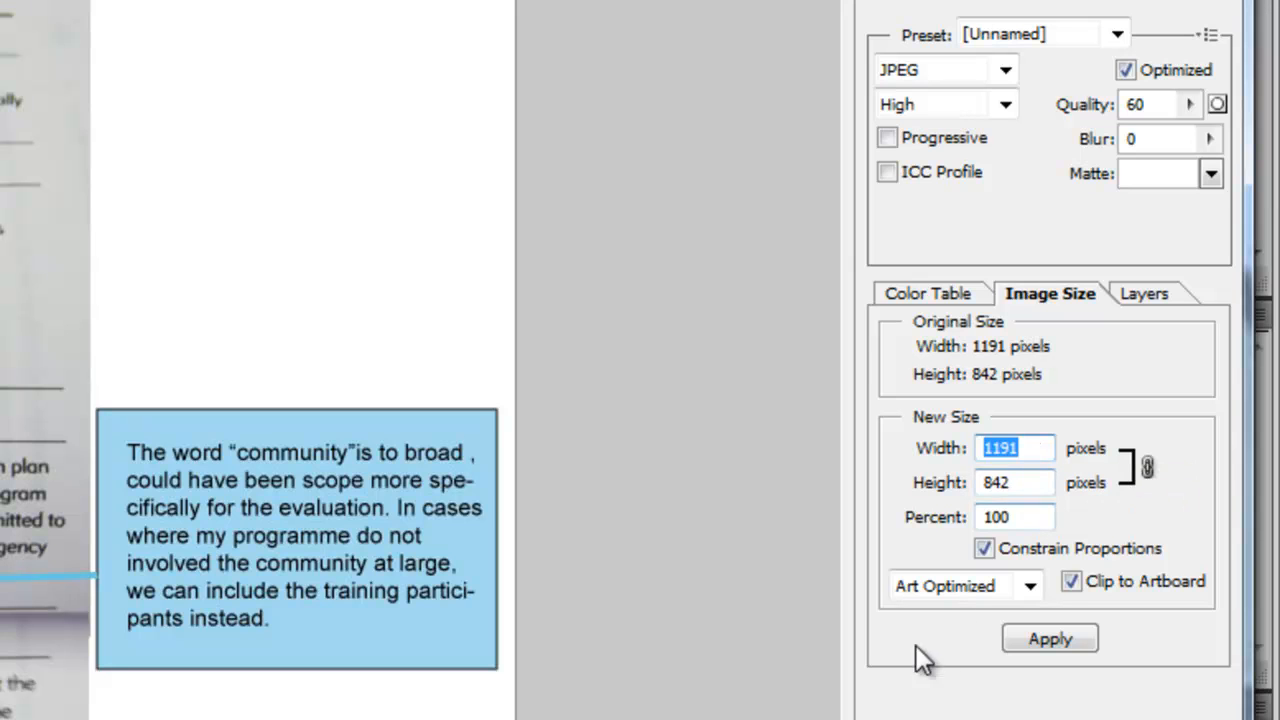
{"action": "left_click", "coordinate": [985, 486]}
{"action": "left_click", "coordinate": [998, 455]}
{"action": "double_click", "coordinate": [998, 455]}
{"action": "left_click", "coordinate": [1189, 104]}
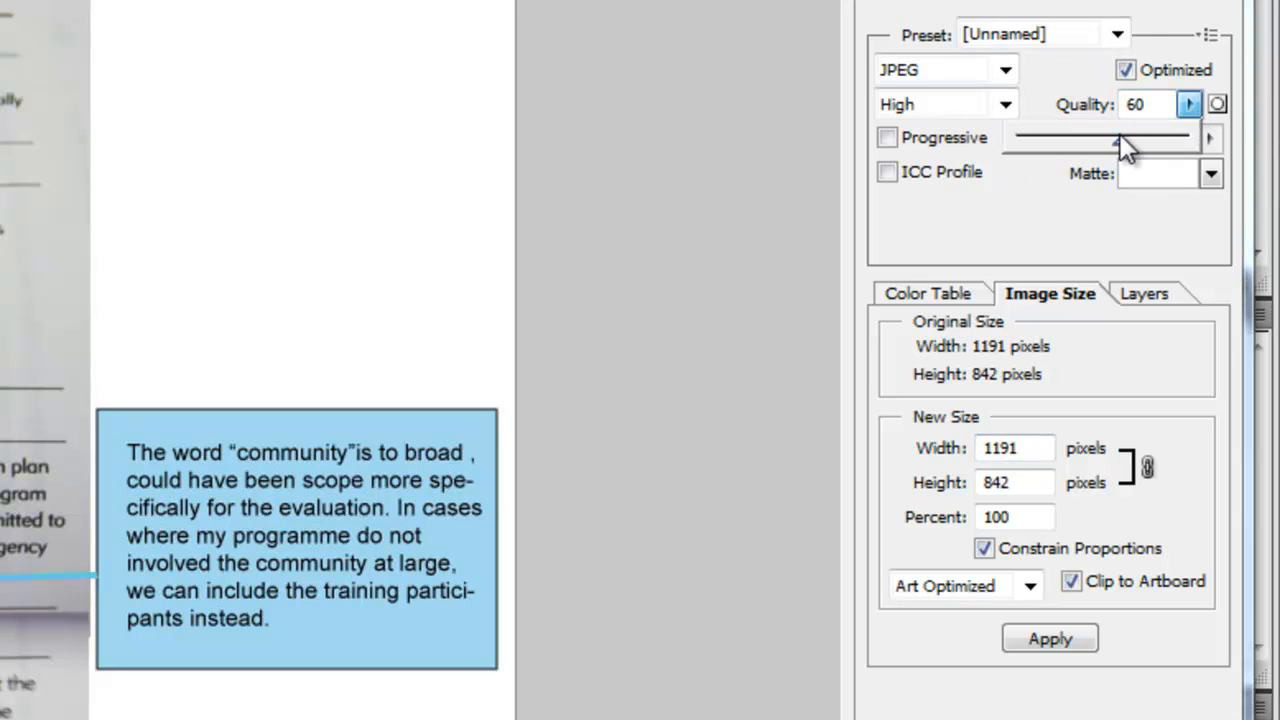
{"action": "left_click_drag", "start_coordinate": [1131, 141], "coordinate": [1152, 146]}
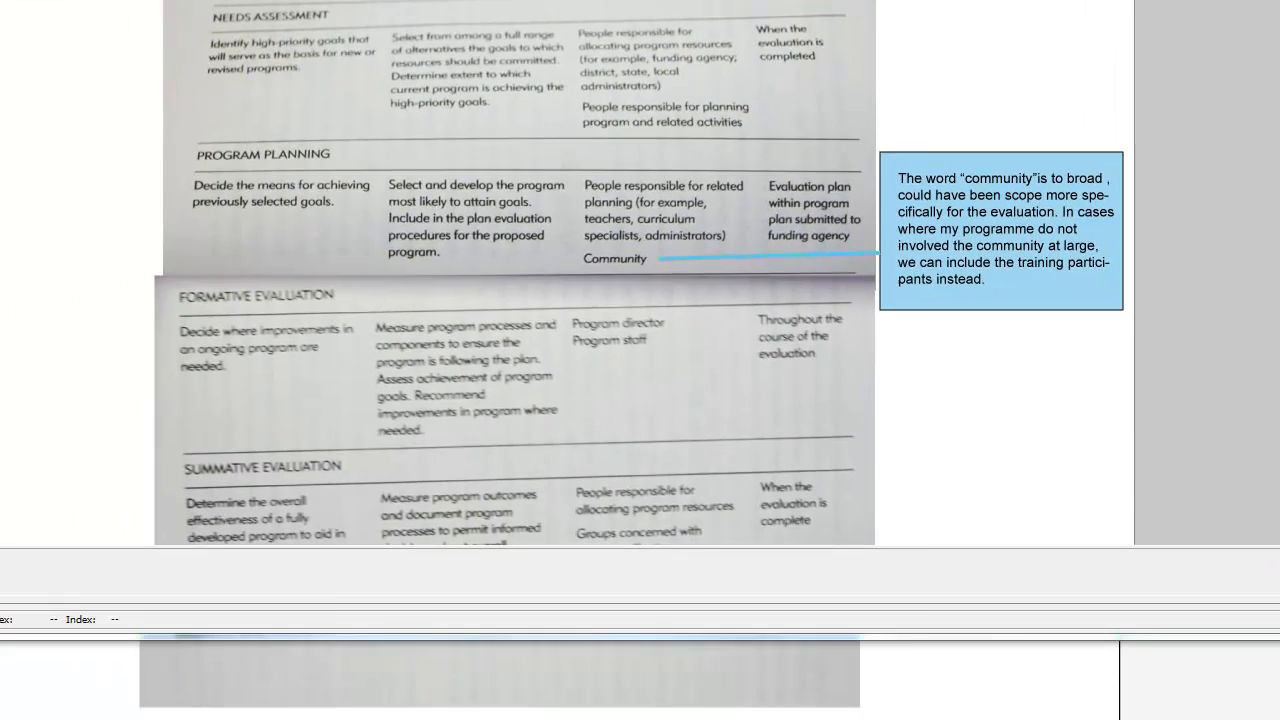
- Save the optimized JPEG to the Desktop under the file name Discussion-Week4
{"action": "key", "text": "Return"}
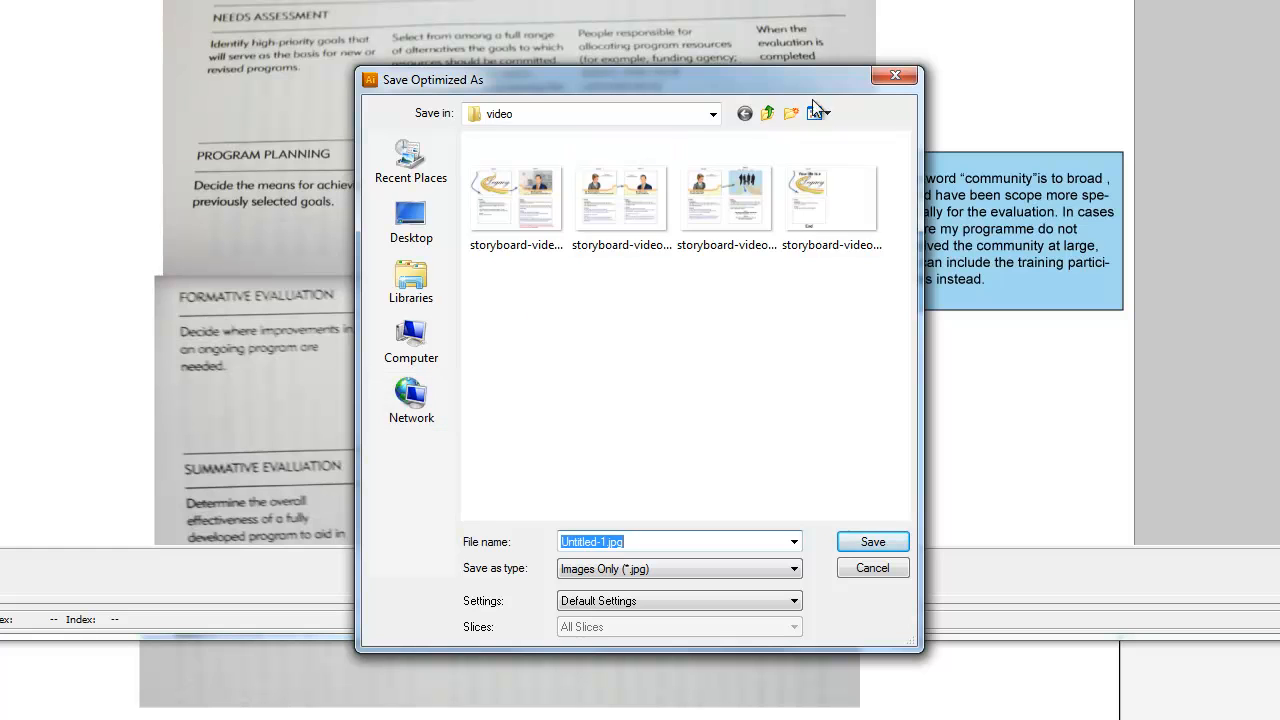
{"action": "left_click", "coordinate": [767, 112]}
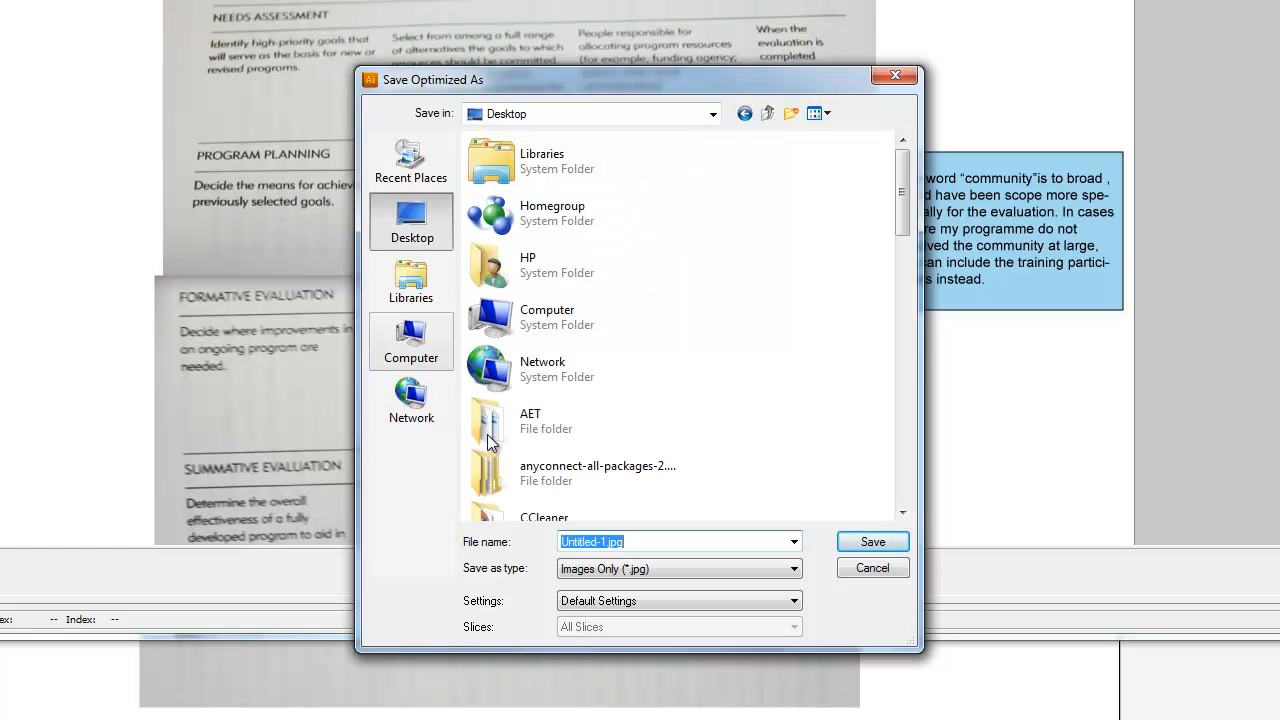
{"action": "type", "text": "Discussion"}
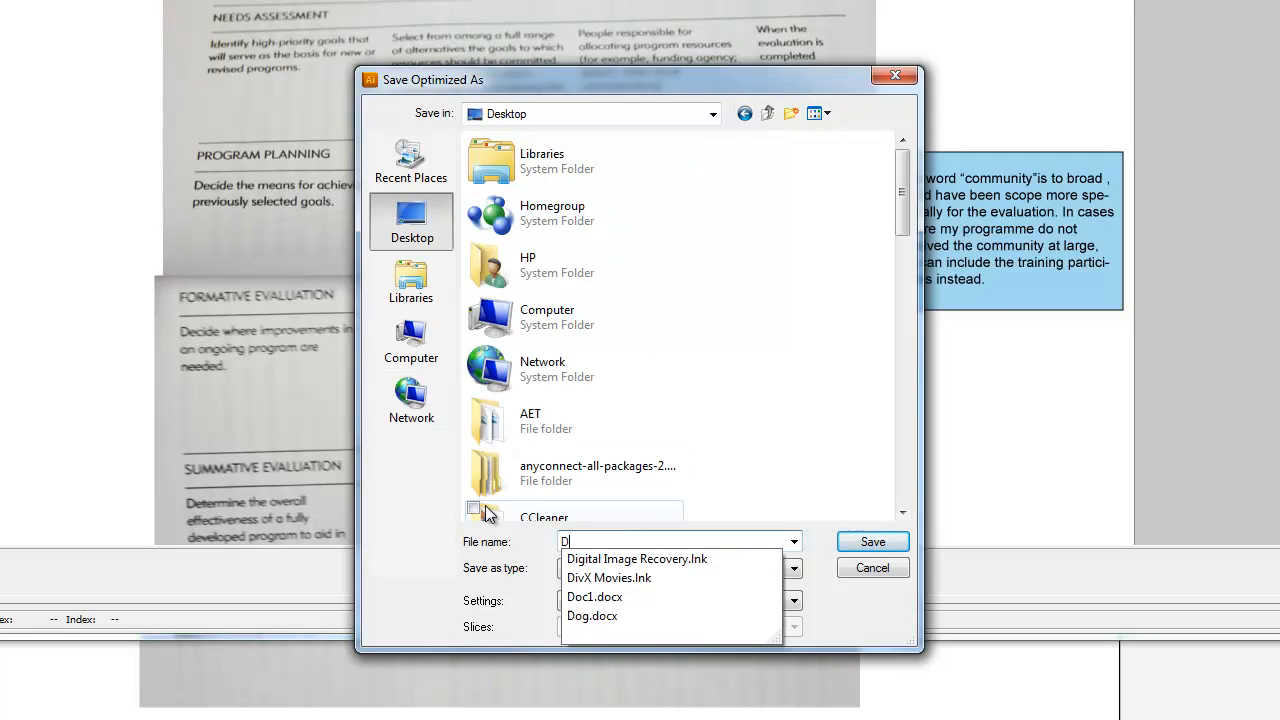
{"action": "type", "text": "-Week3"}
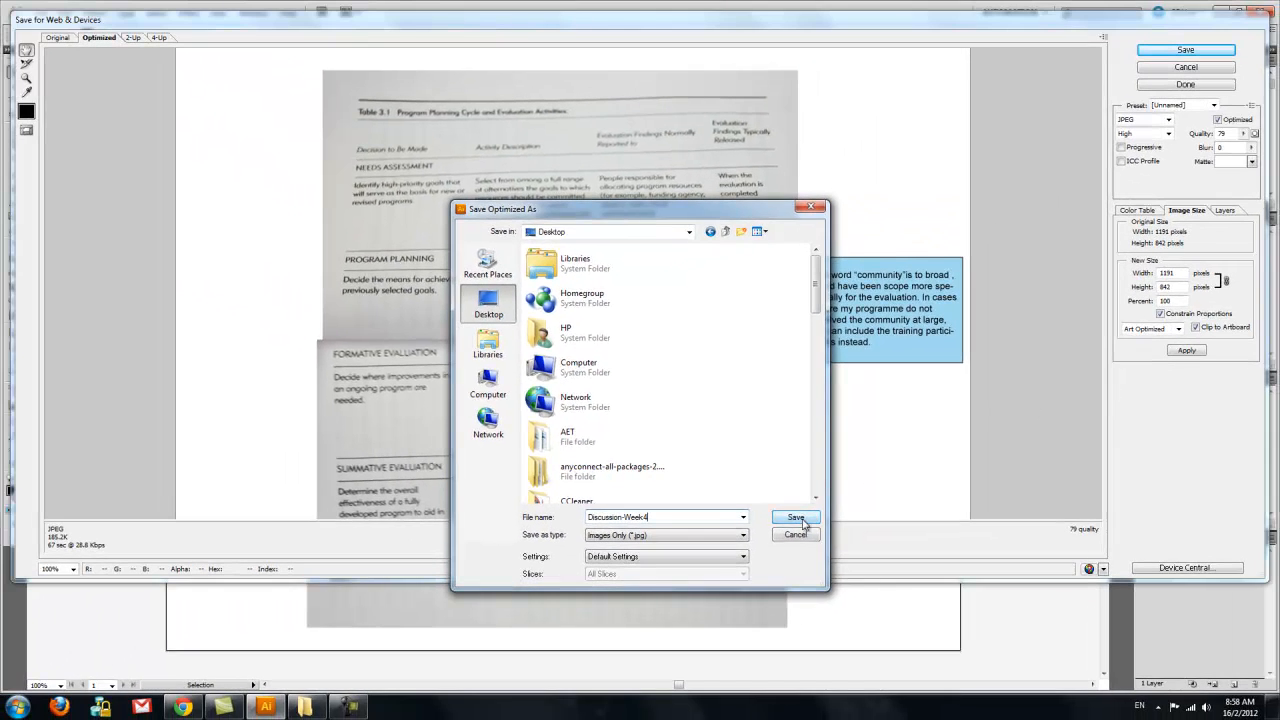
{"action": "left_click", "coordinate": [872, 541]}
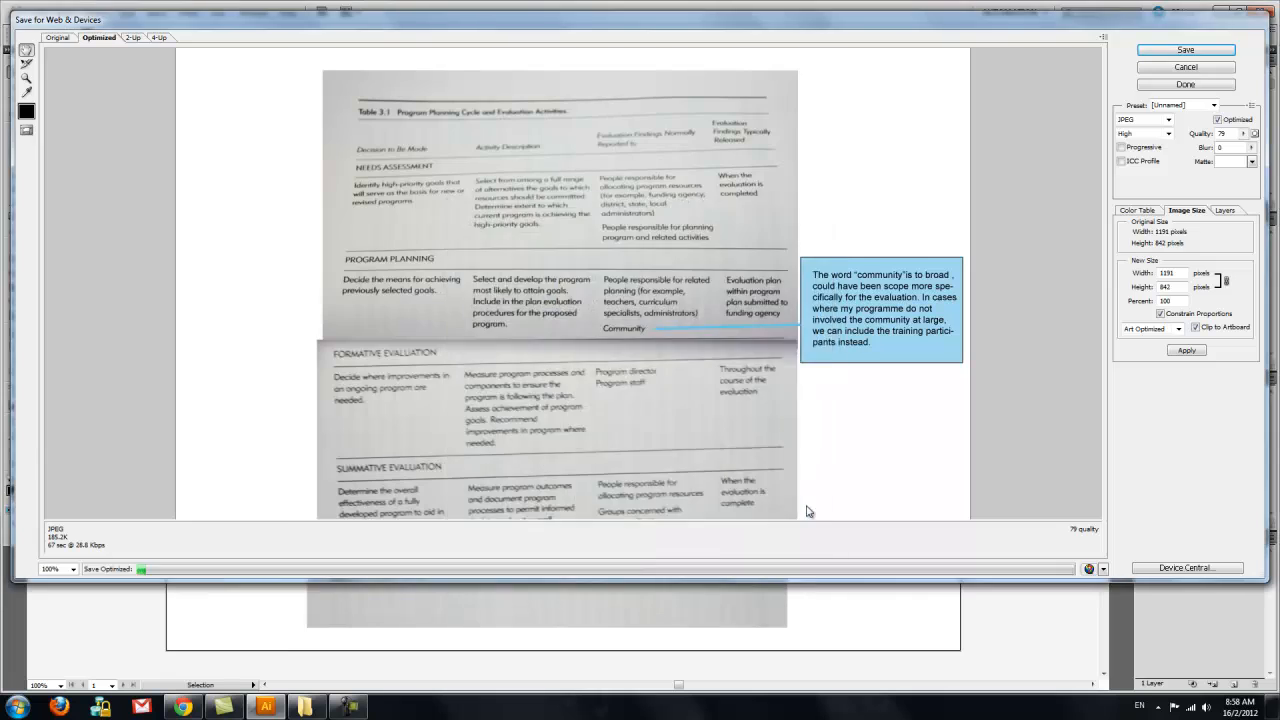